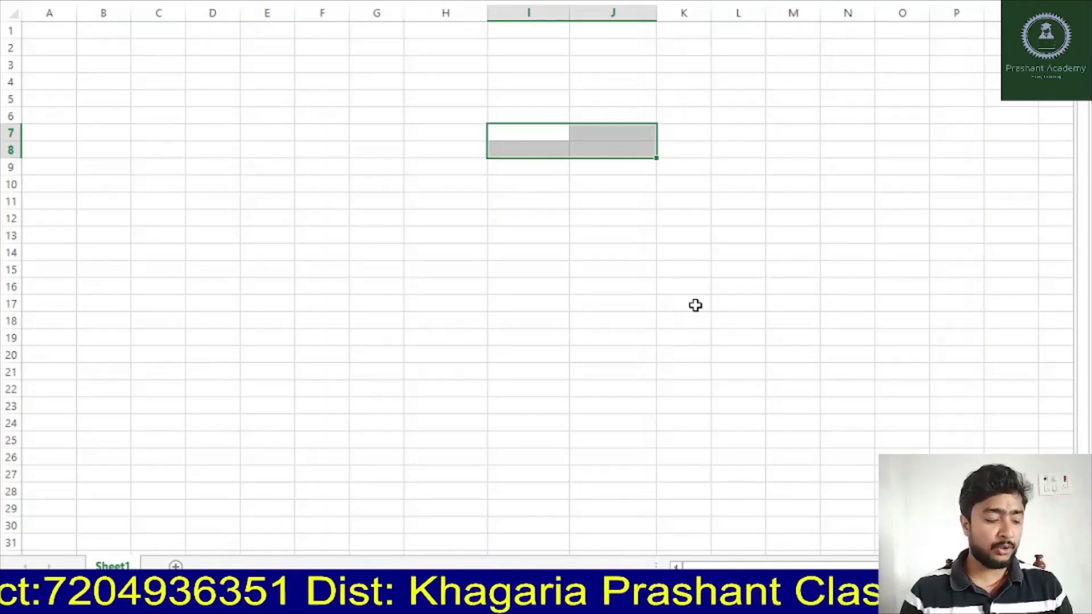
# Step: Enter trial values 1 kg, 2 kg and 5 kg, then delete them
pyautogui.write('1 kg')
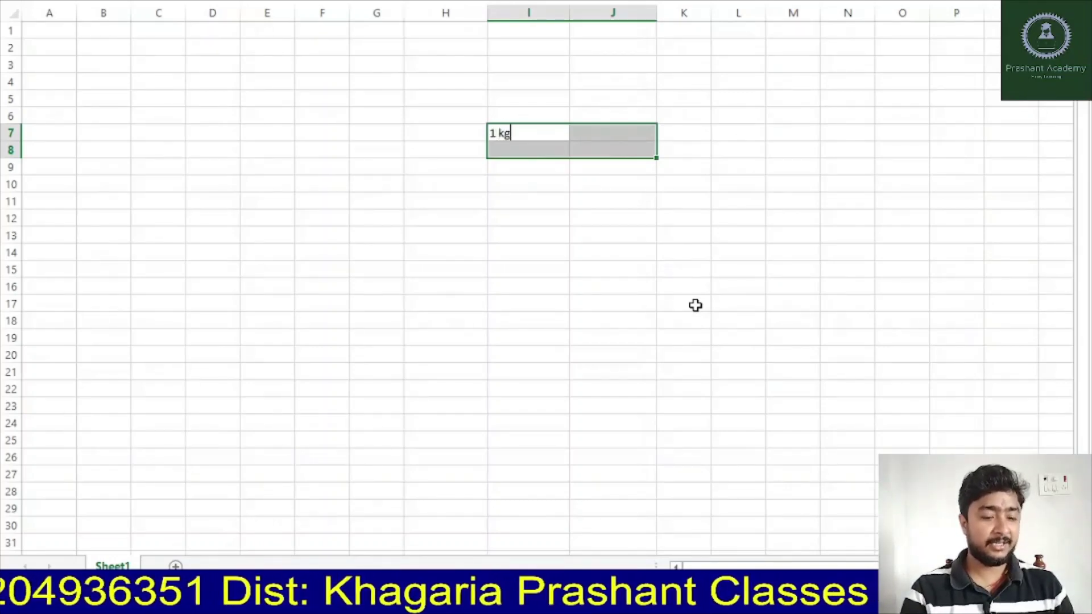
pyautogui.press('Return')
pyautogui.write('2 k')
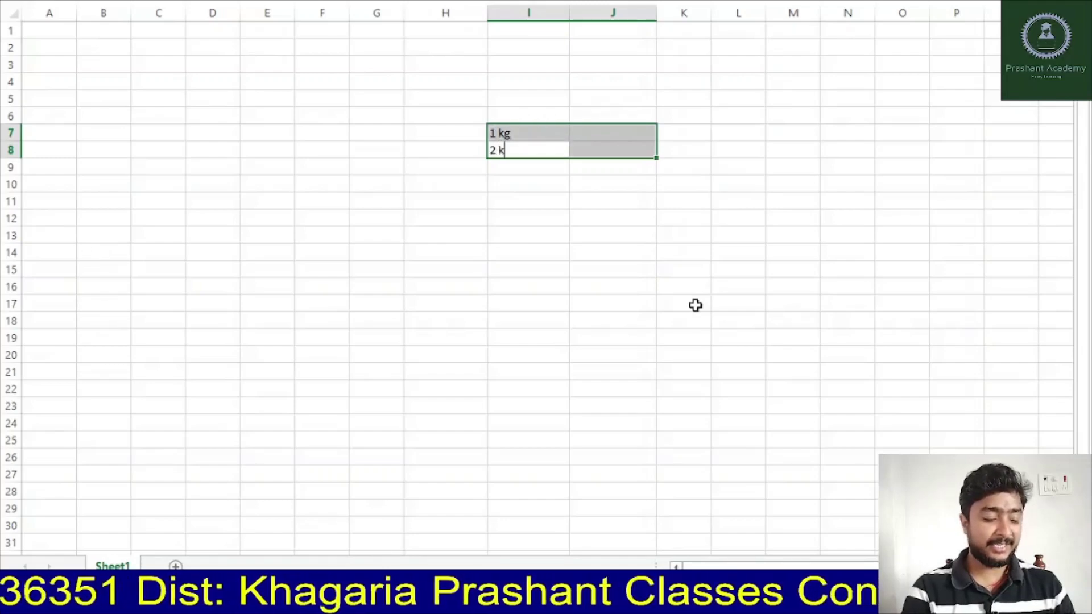
pyautogui.write('g')
pyautogui.press('Return')
pyautogui.write('5 k')
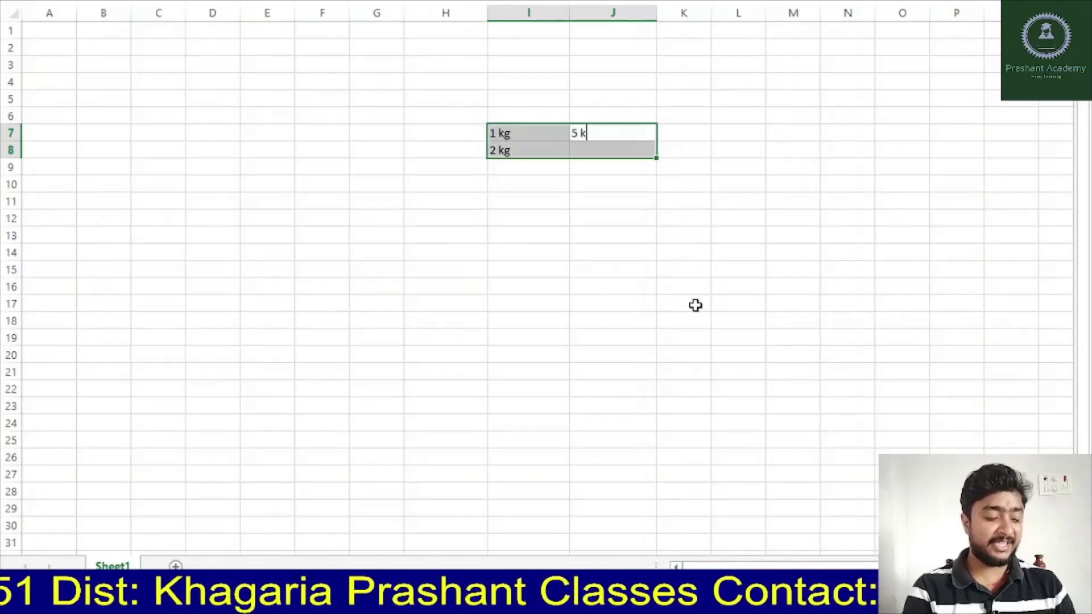
pyautogui.write('g')
pyautogui.press('Return')
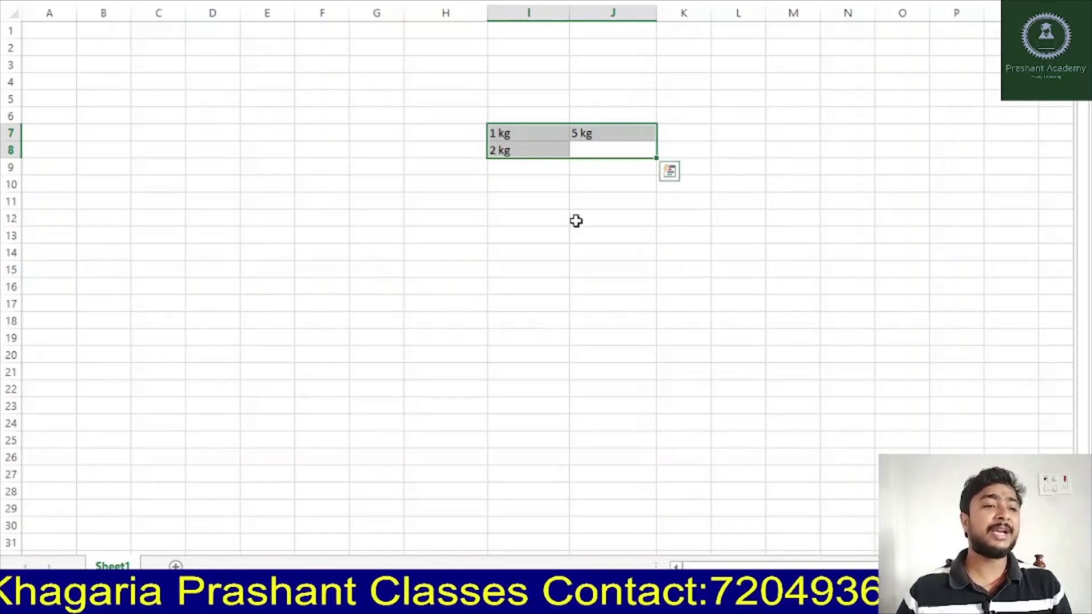
pyautogui.click(563, 184)
pyautogui.moveTo(492, 135); pyautogui.dragTo(606, 149)
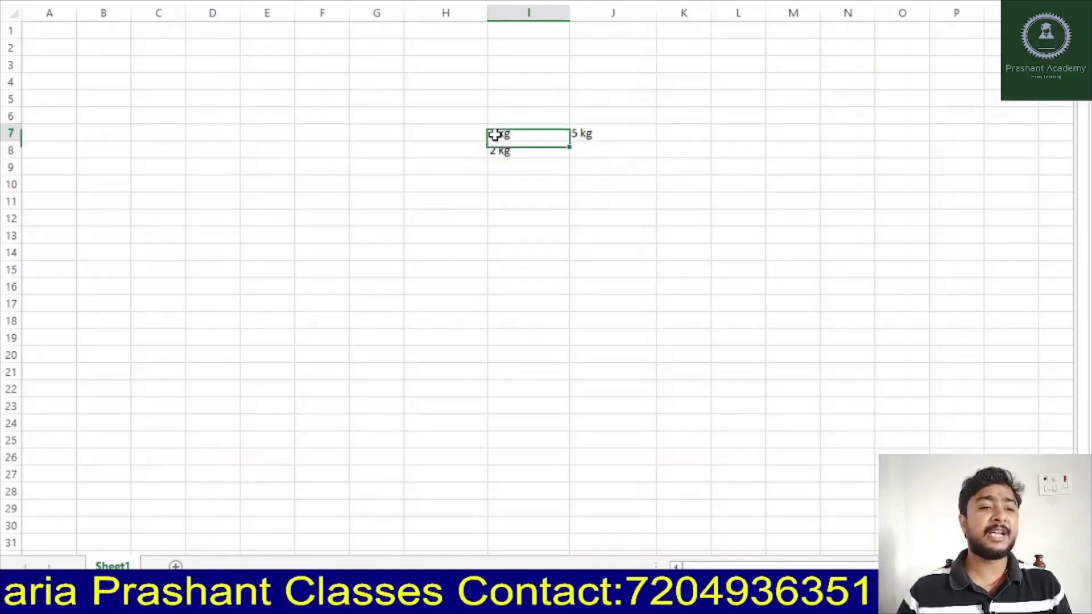
pyautogui.press('Delete')
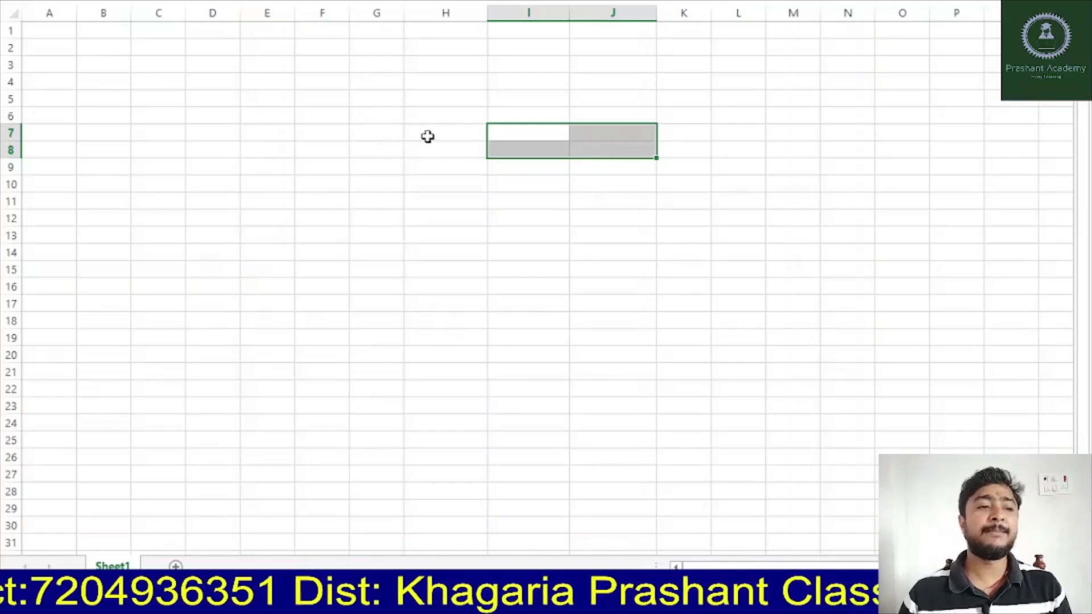
# Step: Type a test 5 kg entry in H9, then delete it
pyautogui.moveTo(438, 135); pyautogui.dragTo(619, 134)
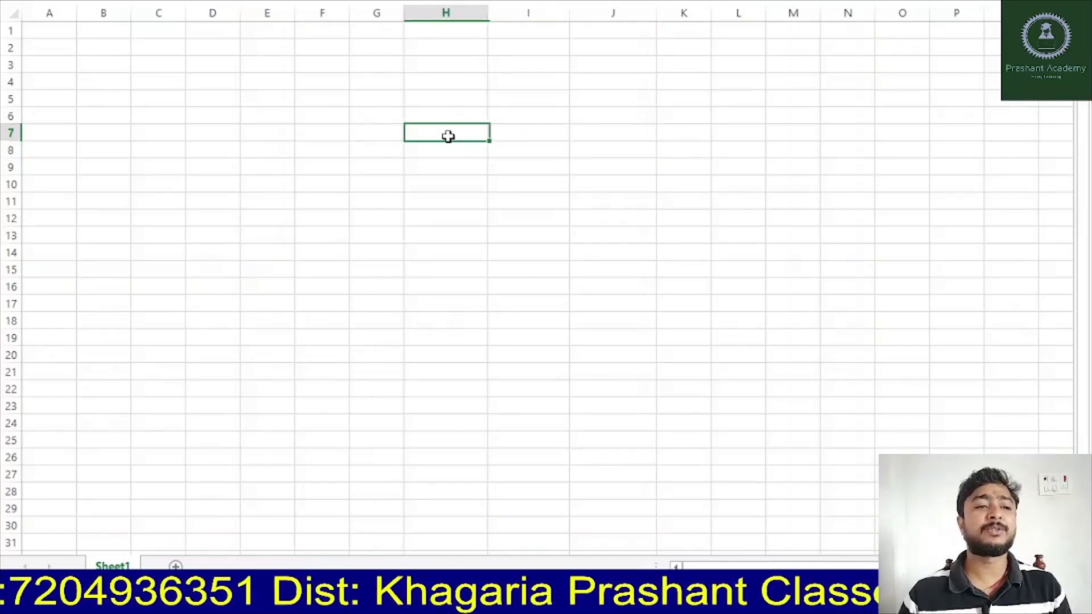
pyautogui.click(448, 172)
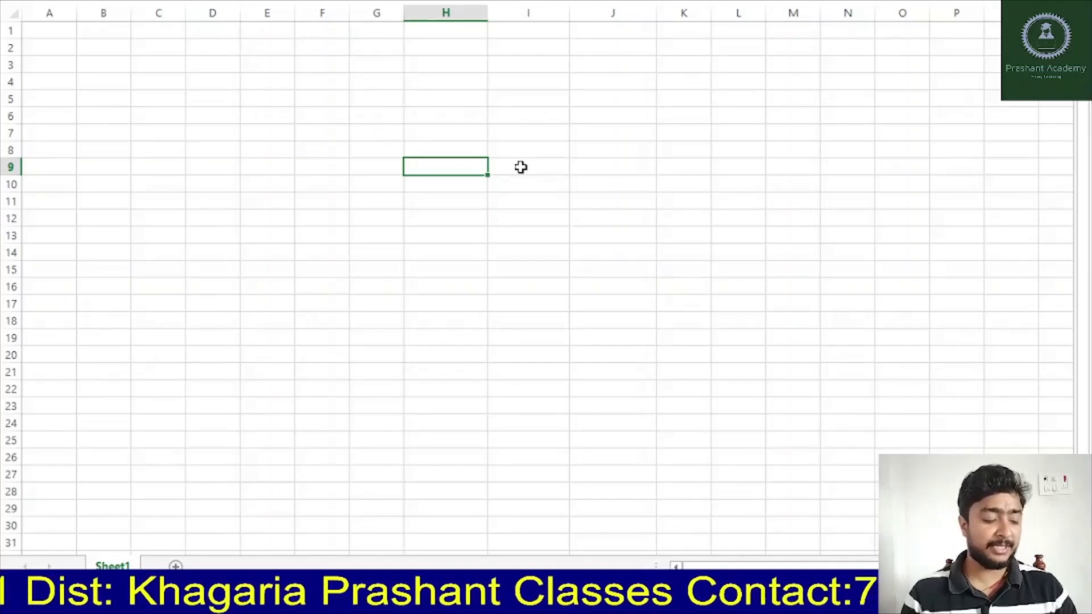
pyautogui.write('5 kg')
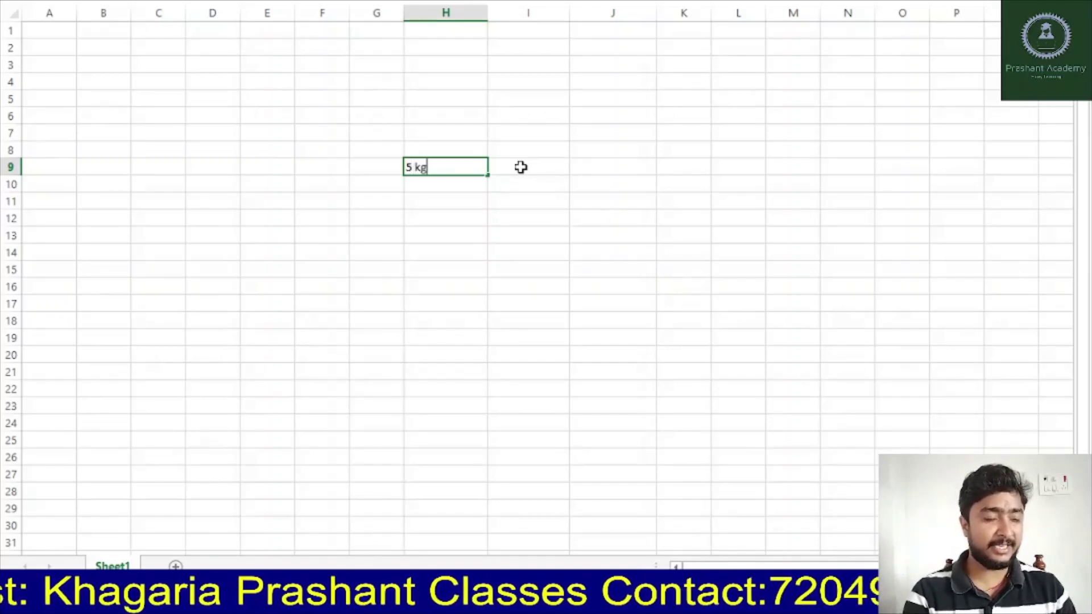
pyautogui.press('Return')
pyautogui.press('Return')
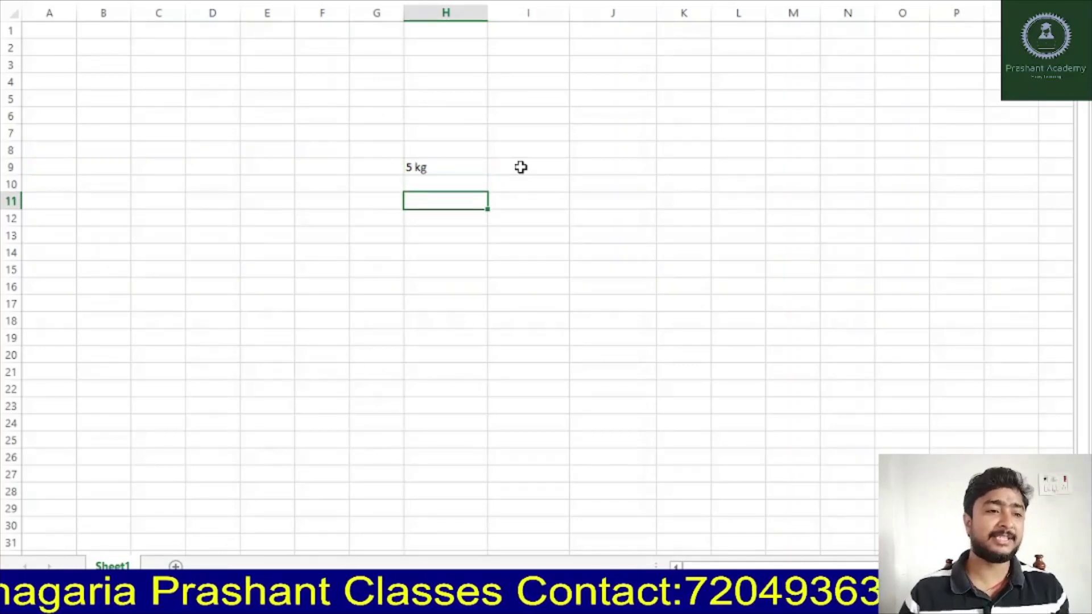
pyautogui.moveTo(398, 167); pyautogui.dragTo(424, 165)
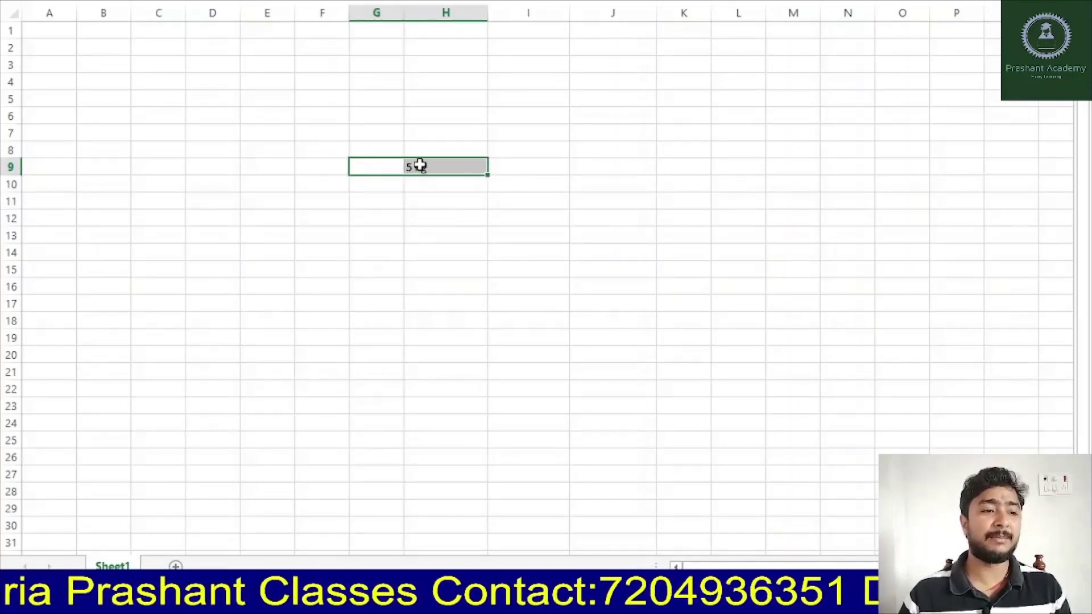
pyautogui.press('Delete')
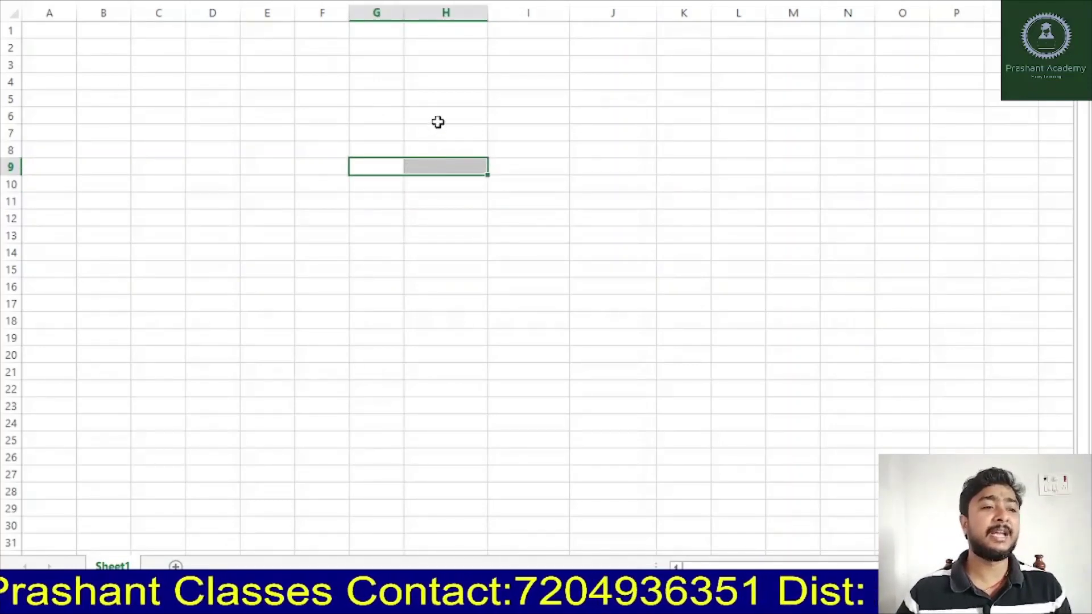
# Step: Enter the header PRODUCT in H6, retyping it in capitals
pyautogui.moveTo(430, 117); pyautogui.dragTo(627, 118)
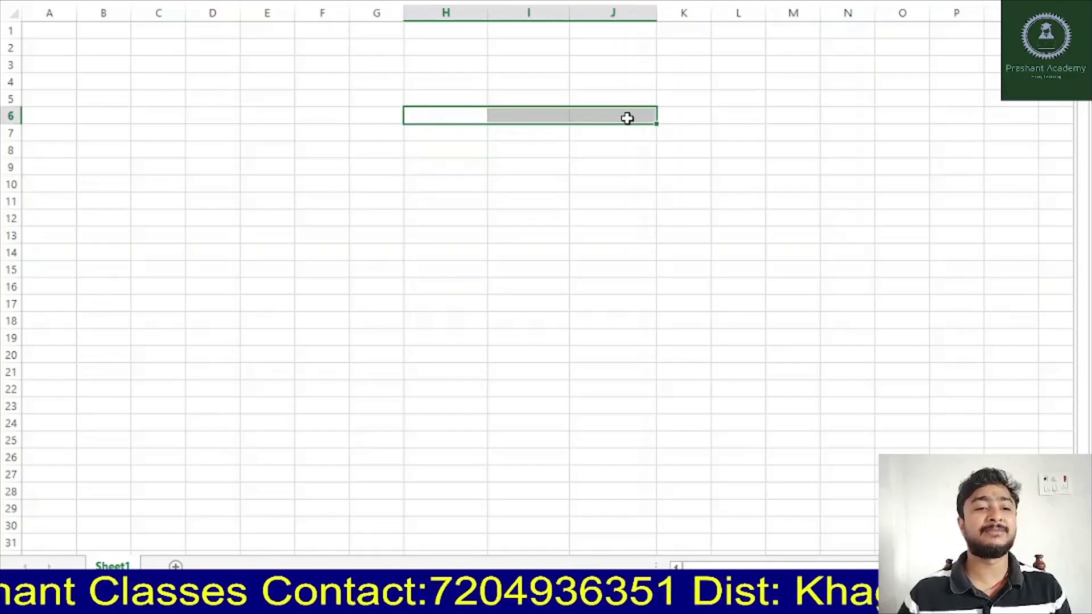
pyautogui.click(440, 112)
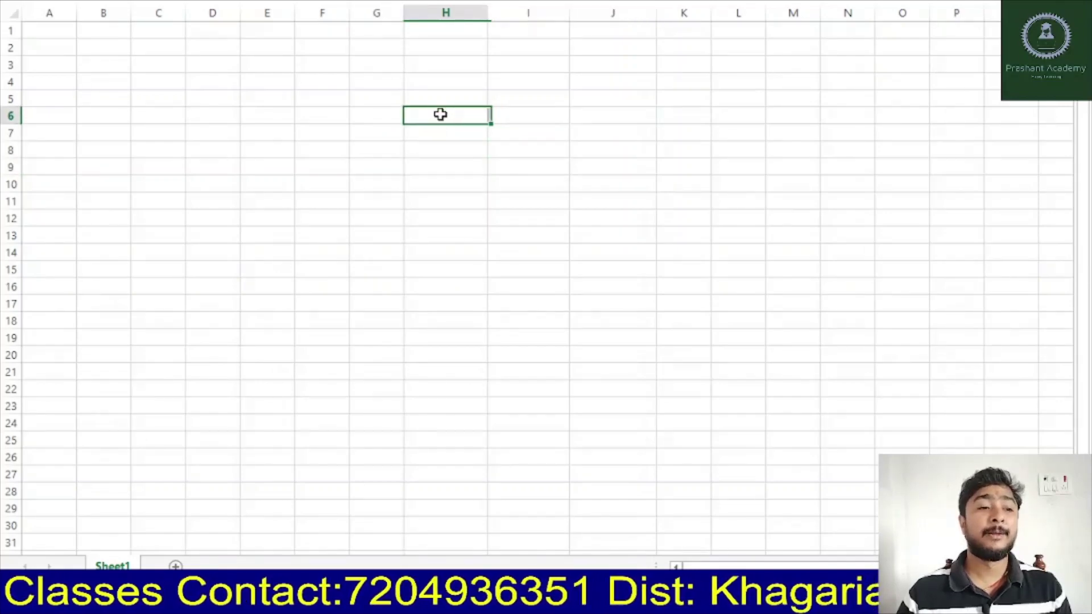
pyautogui.click(550, 115)
pyautogui.click(618, 122)
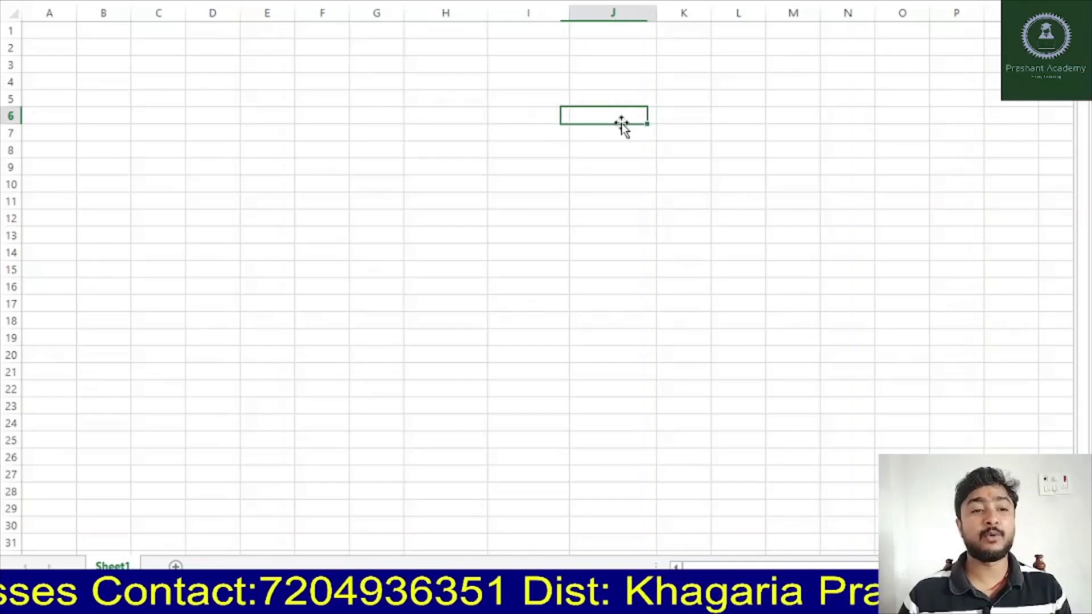
pyautogui.click(456, 118)
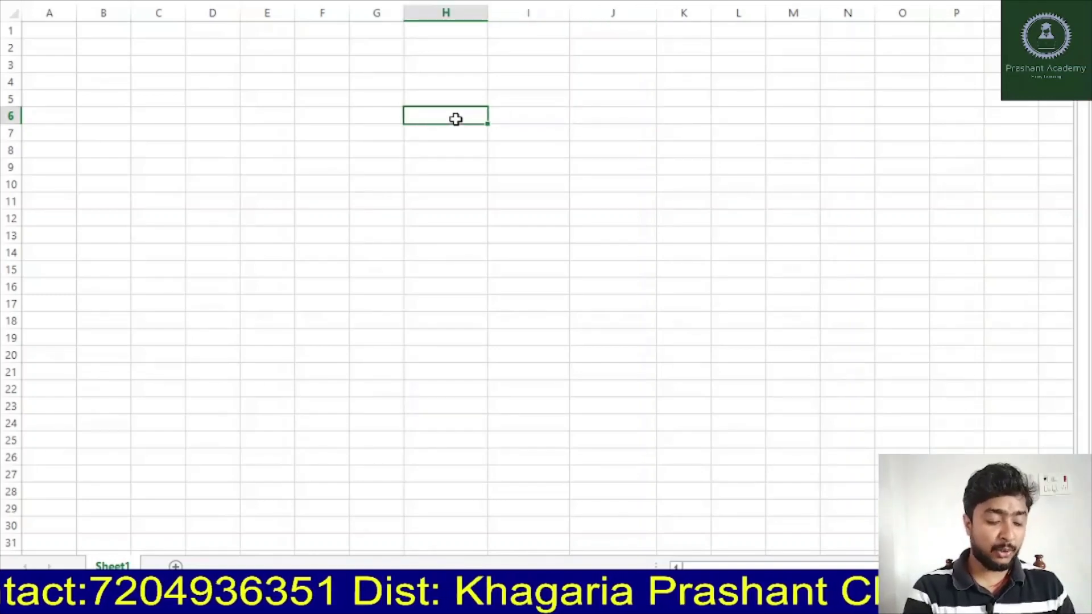
pyautogui.write('pro')
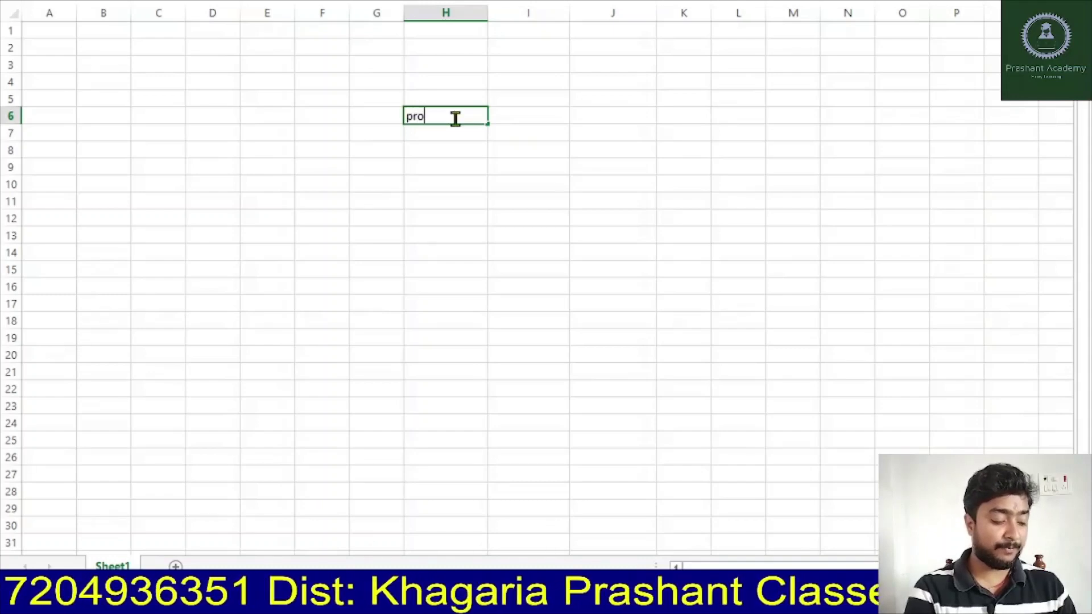
pyautogui.write('duct')
pyautogui.press('BackSpace')
pyautogui.press('BackSpace')
pyautogui.press('BackSpace')
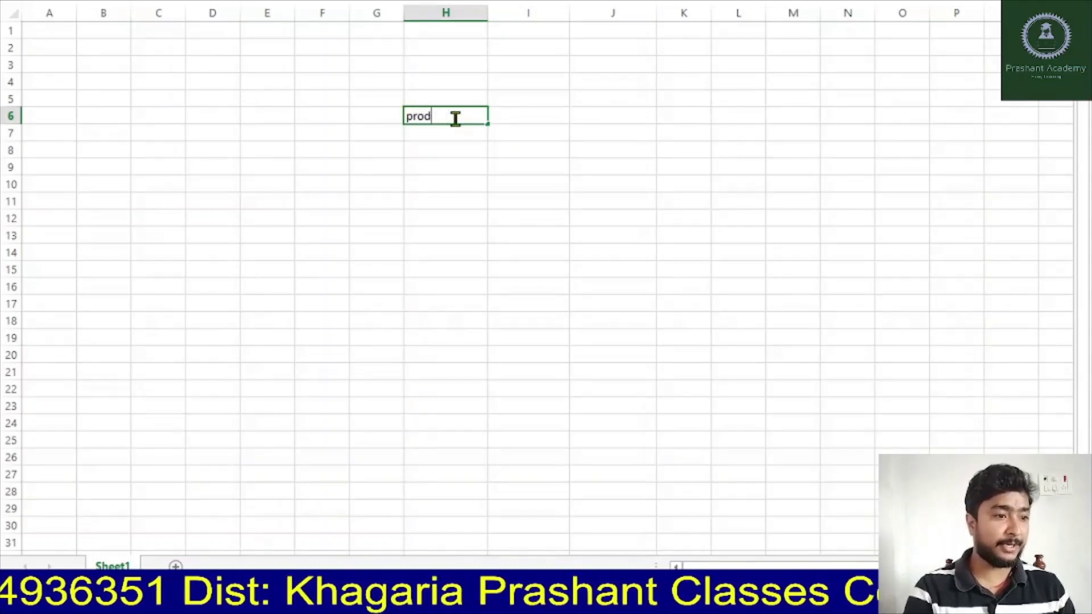
pyautogui.press('BackSpace')
pyautogui.press('BackSpace')
pyautogui.press('BackSpace')
pyautogui.press('BackSpace')
pyautogui.write('PRO')
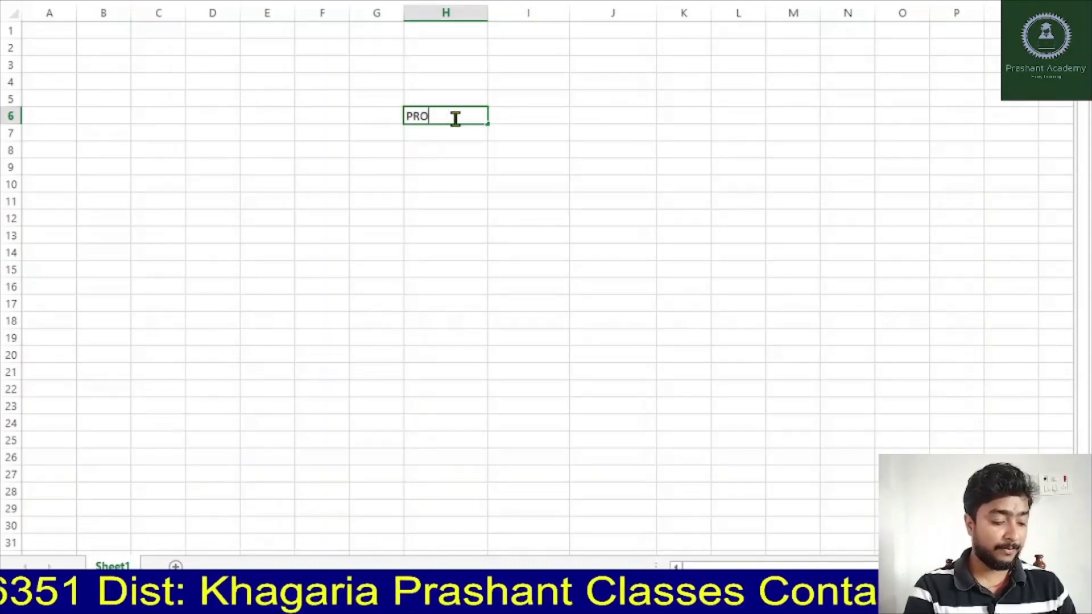
pyautogui.write('DUCT')
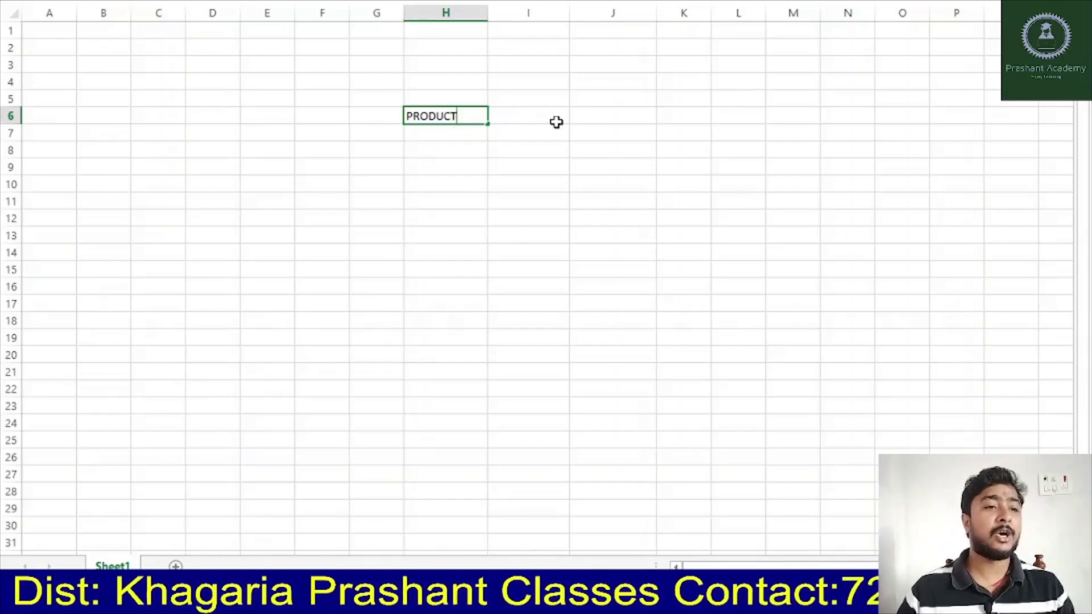
# Step: Add the headers PRICE in I6 and QUANTITY in J6
pyautogui.click(529, 116)
pyautogui.write('PRICE')
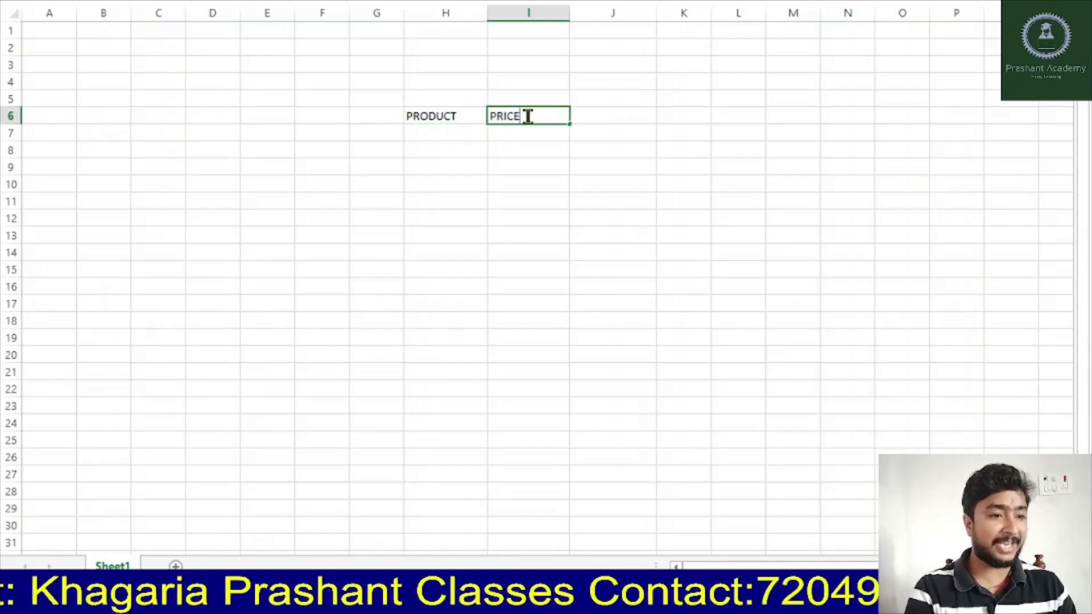
pyautogui.click(615, 116)
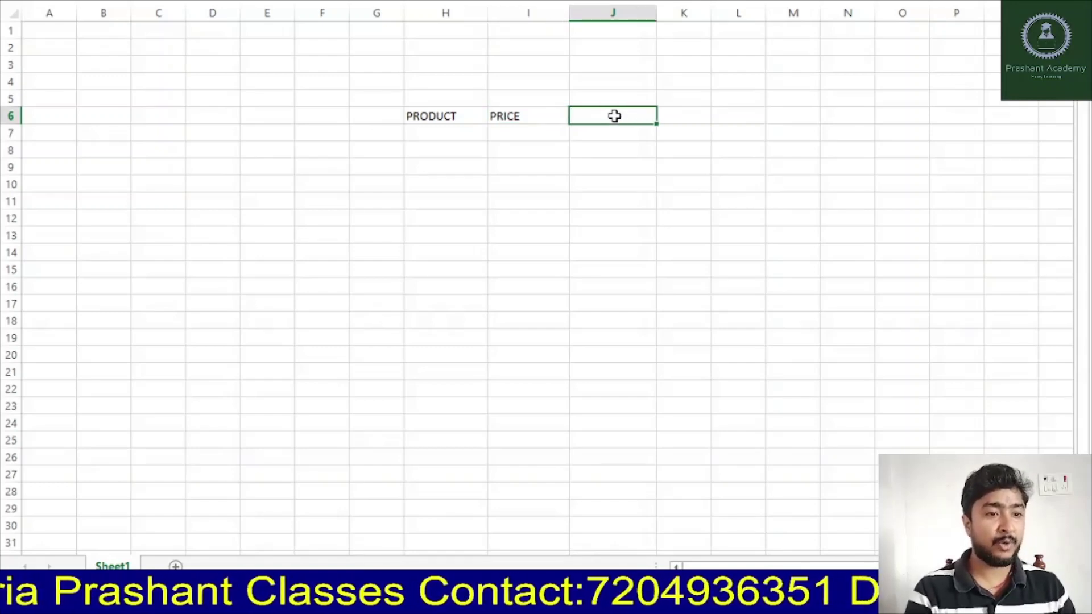
pyautogui.write('Q')
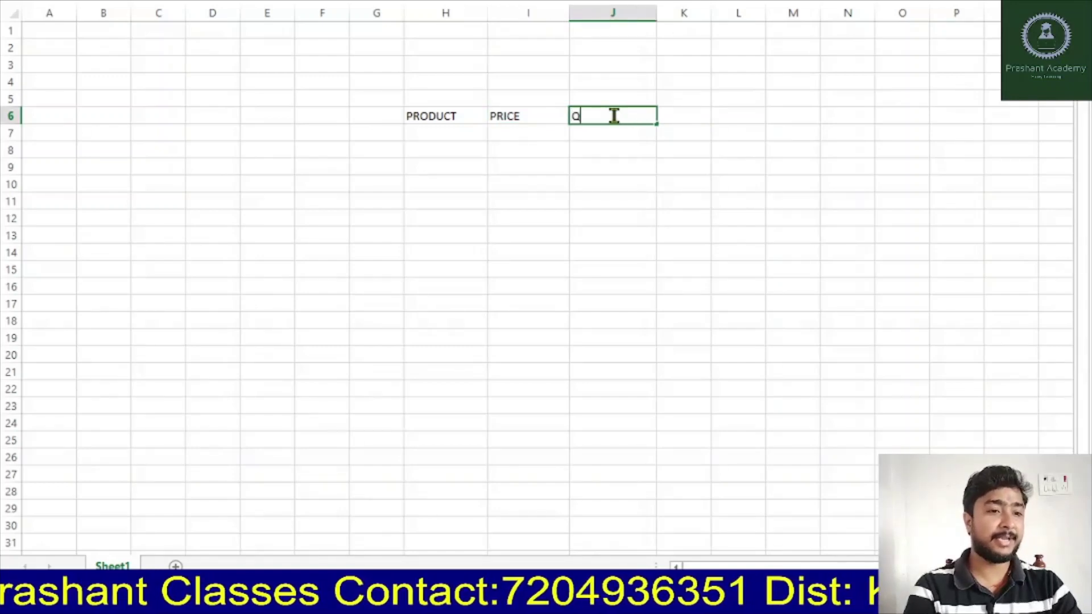
pyautogui.write('UAN')
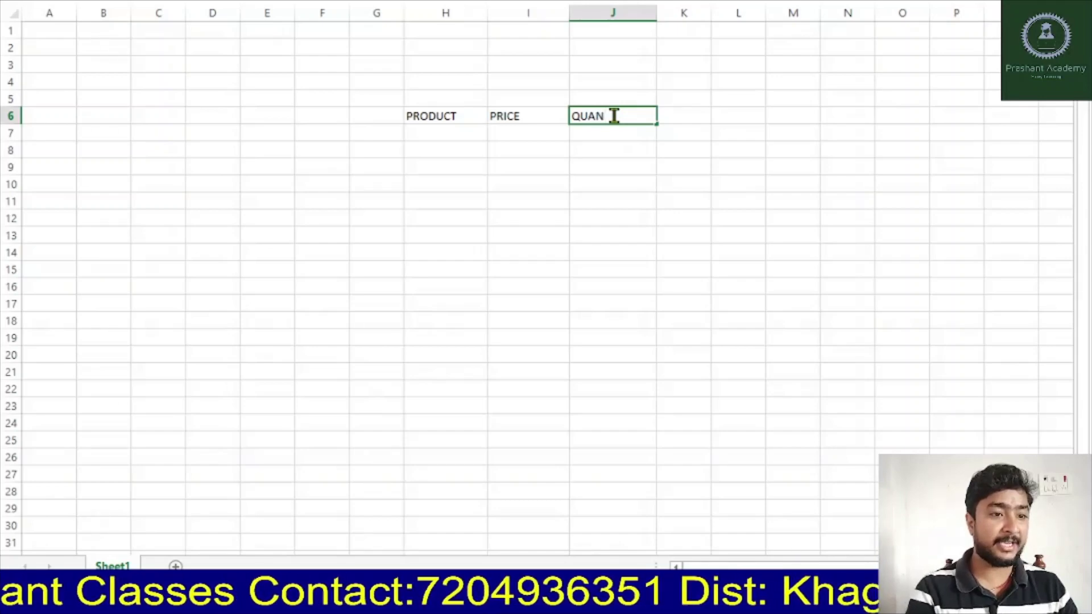
pyautogui.write('T')
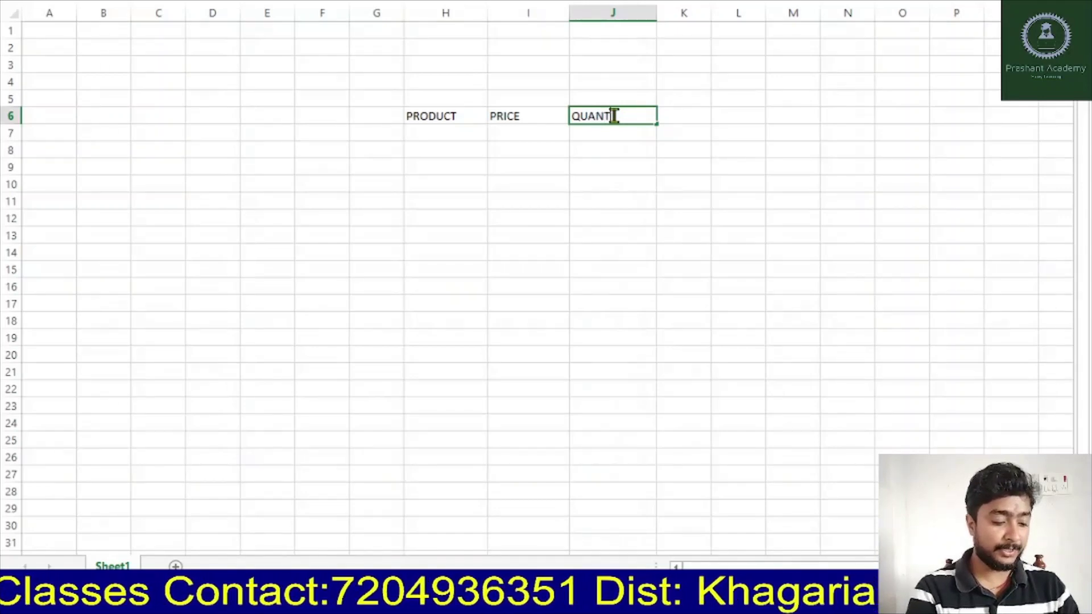
pyautogui.write('ITY')
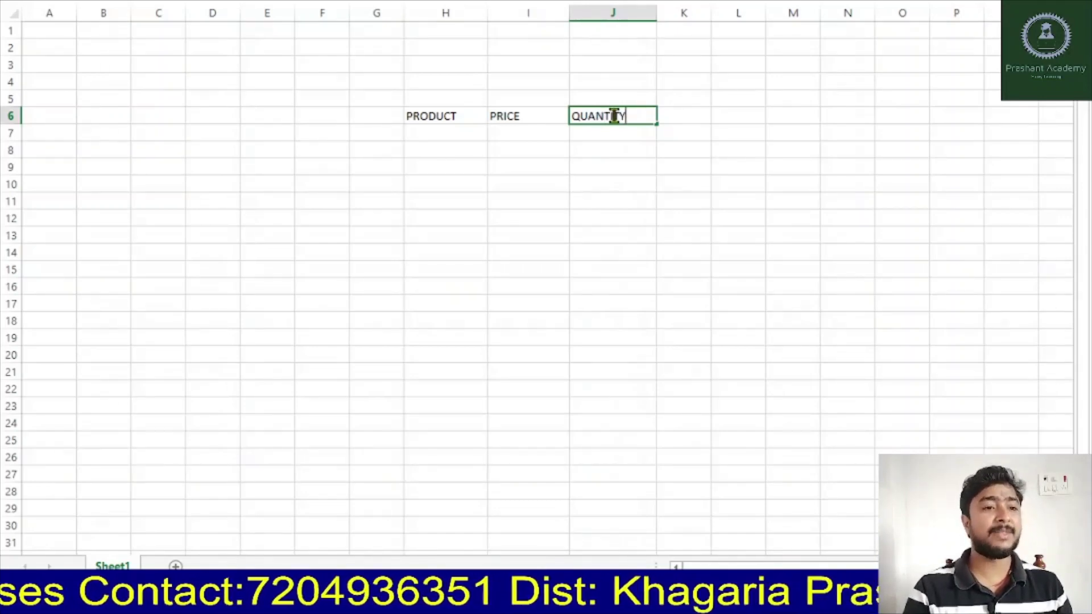
pyautogui.press('Return')
# Step: Fill the header cells H6:J6 with green and make their text bold
pyautogui.moveTo(402, 115); pyautogui.dragTo(626, 116)
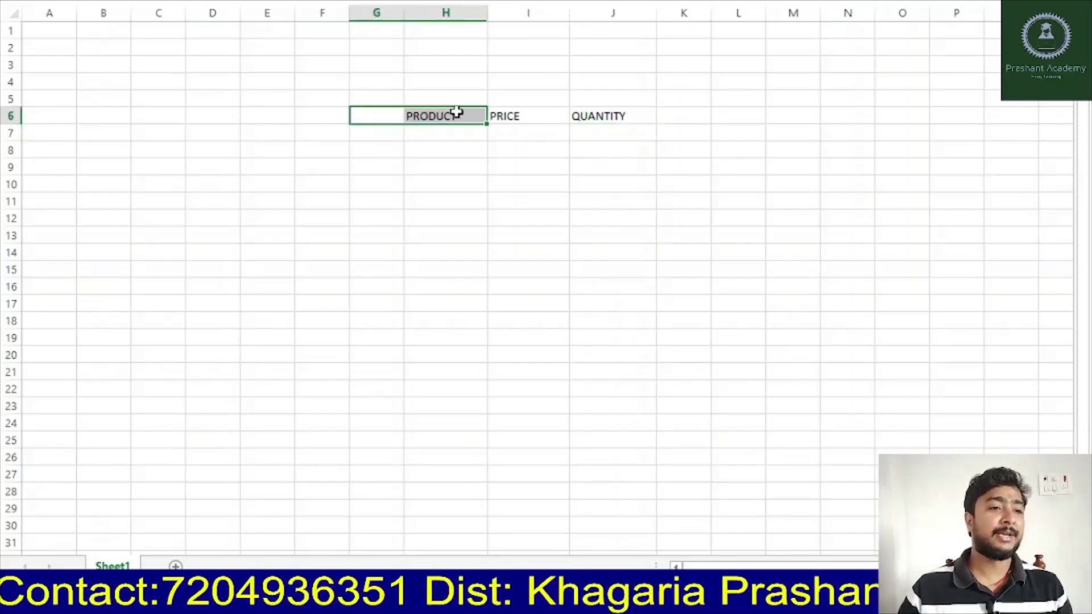
pyautogui.click(559, 131)
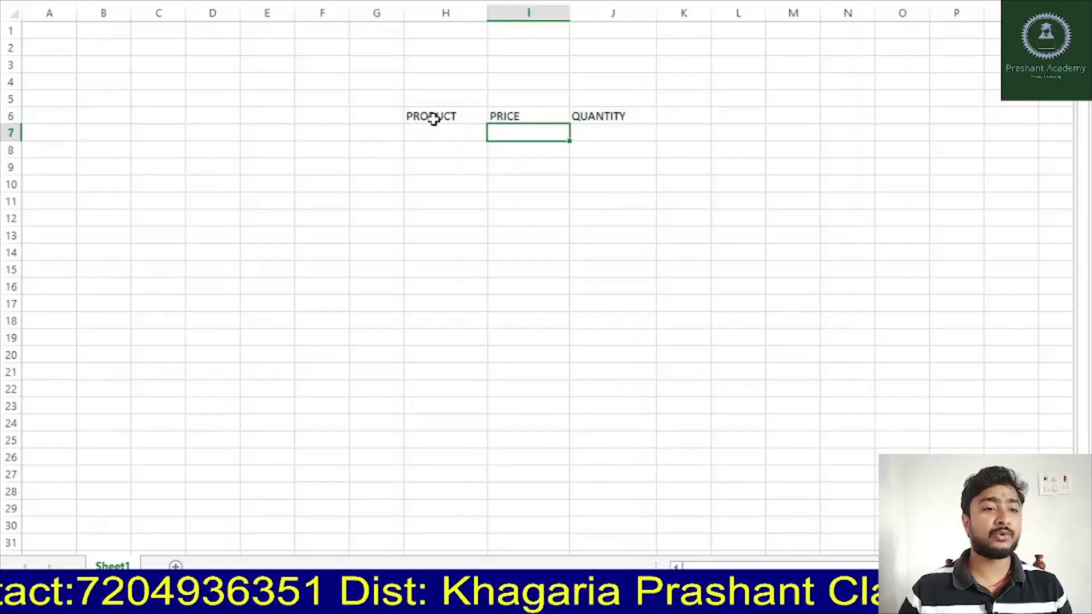
pyautogui.moveTo(409, 116); pyautogui.dragTo(627, 125)
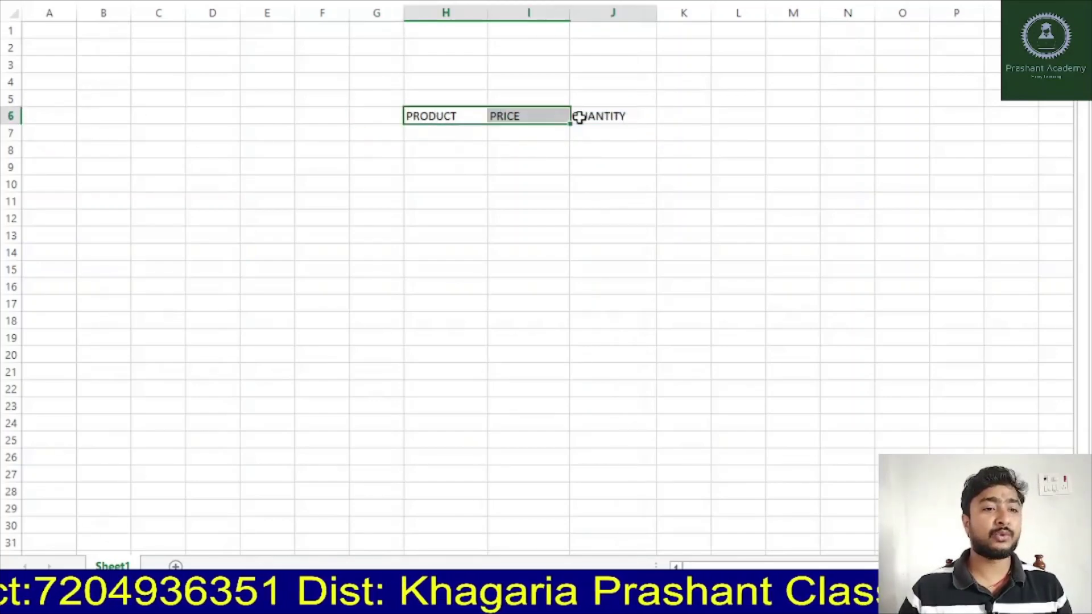
pyautogui.rightClick(629, 117)
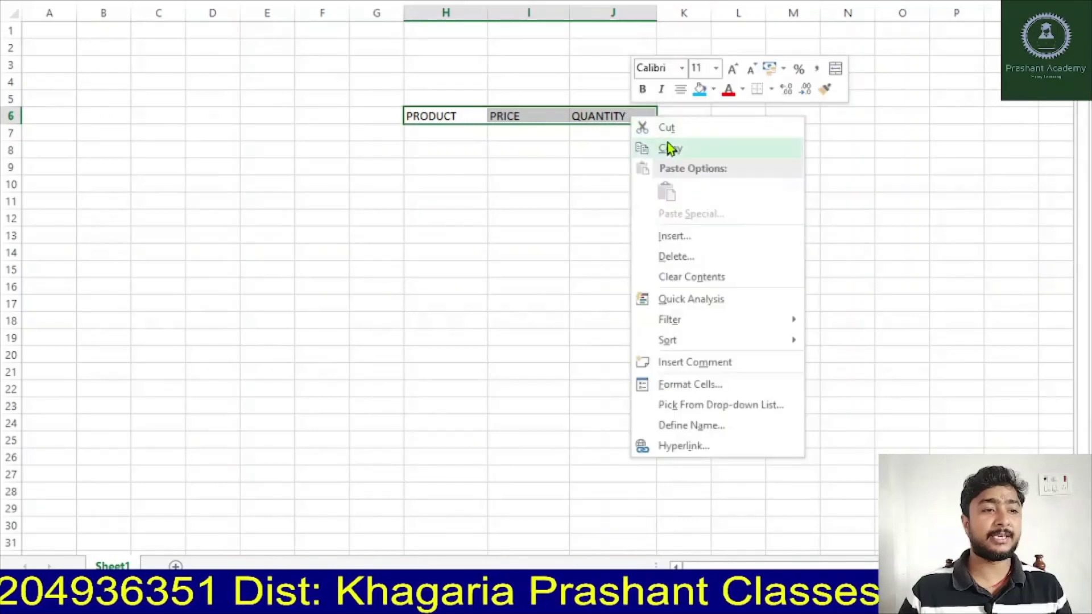
pyautogui.click(715, 87)
pyautogui.click(772, 223)
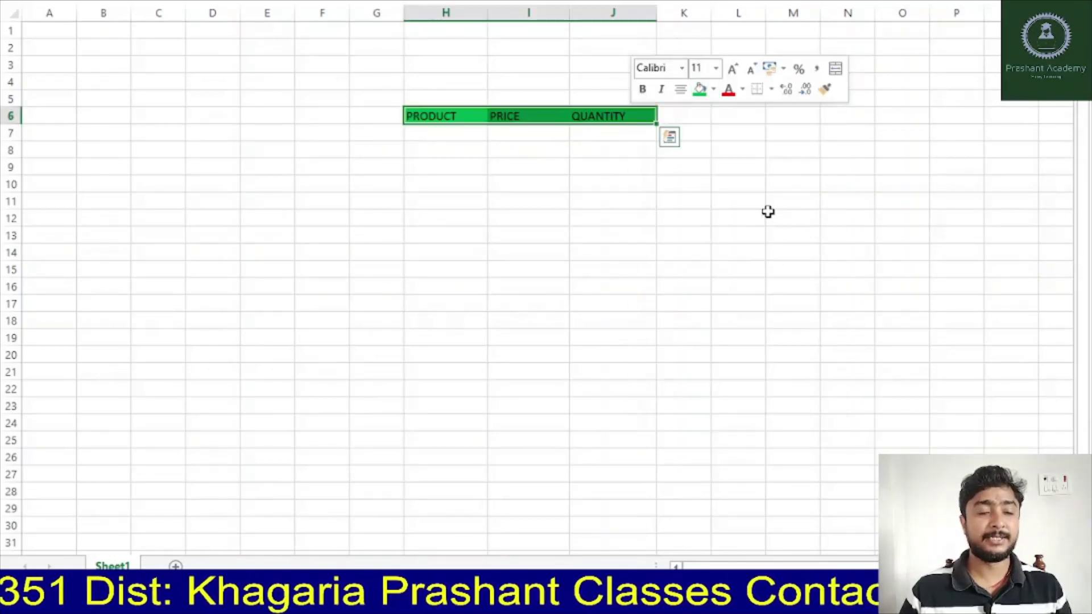
pyautogui.hotkey('ctrl', 'b')
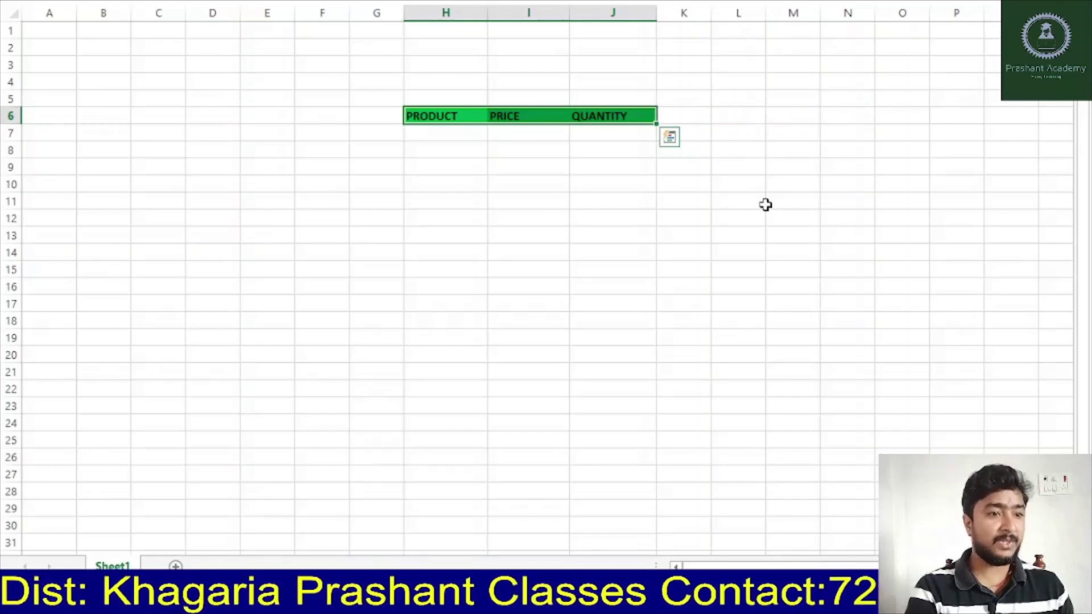
pyautogui.click(435, 153)
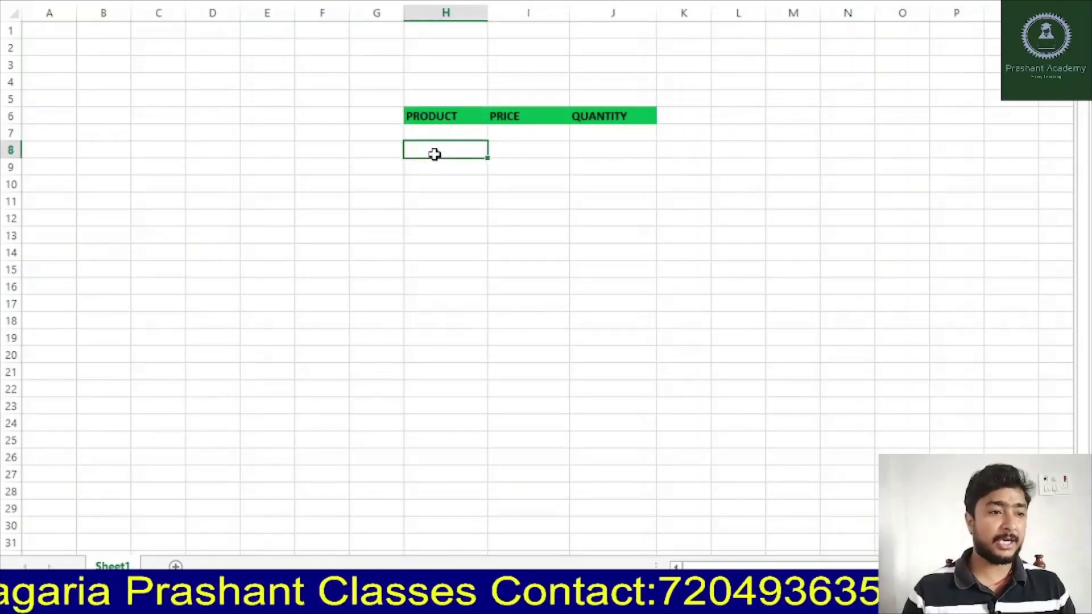
# Step: Type RICE, WHEAT and SUGAR into H8:H10
pyautogui.write('RICE')
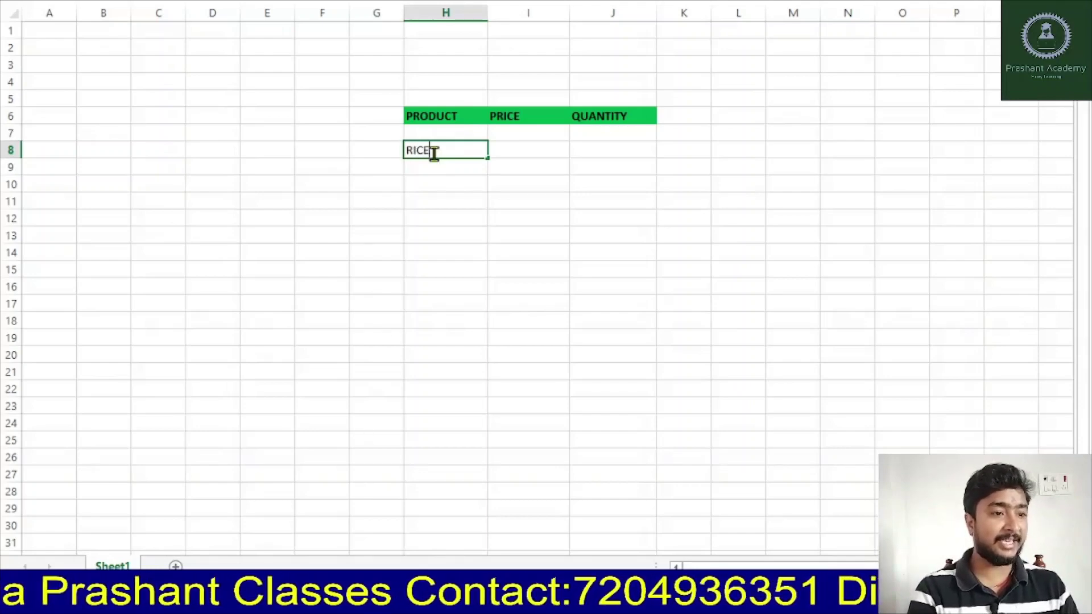
pyautogui.press('Return')
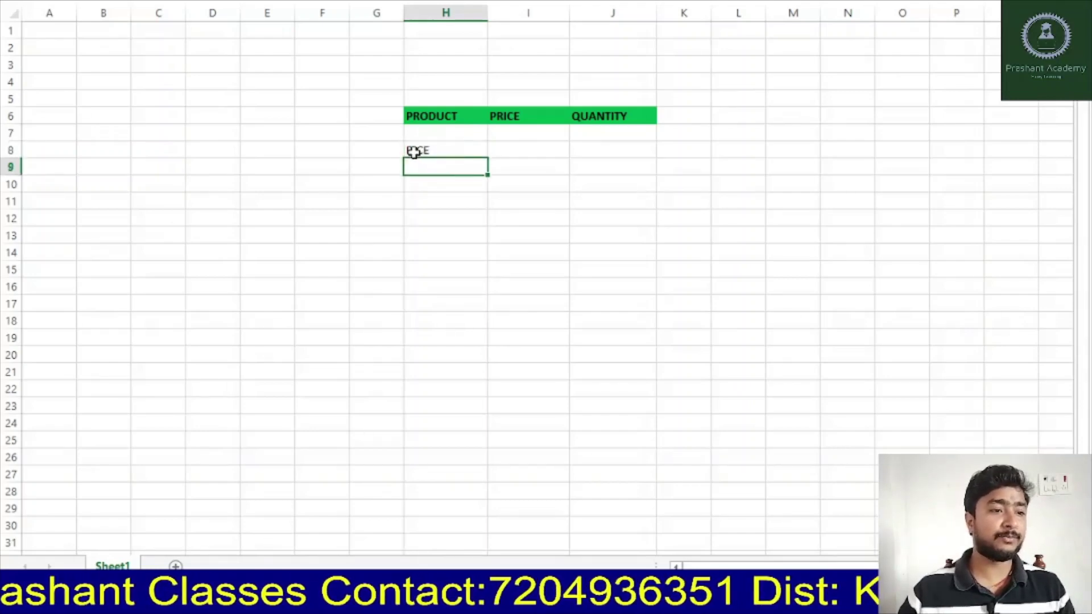
pyautogui.moveTo(434, 154); pyautogui.dragTo(610, 288)
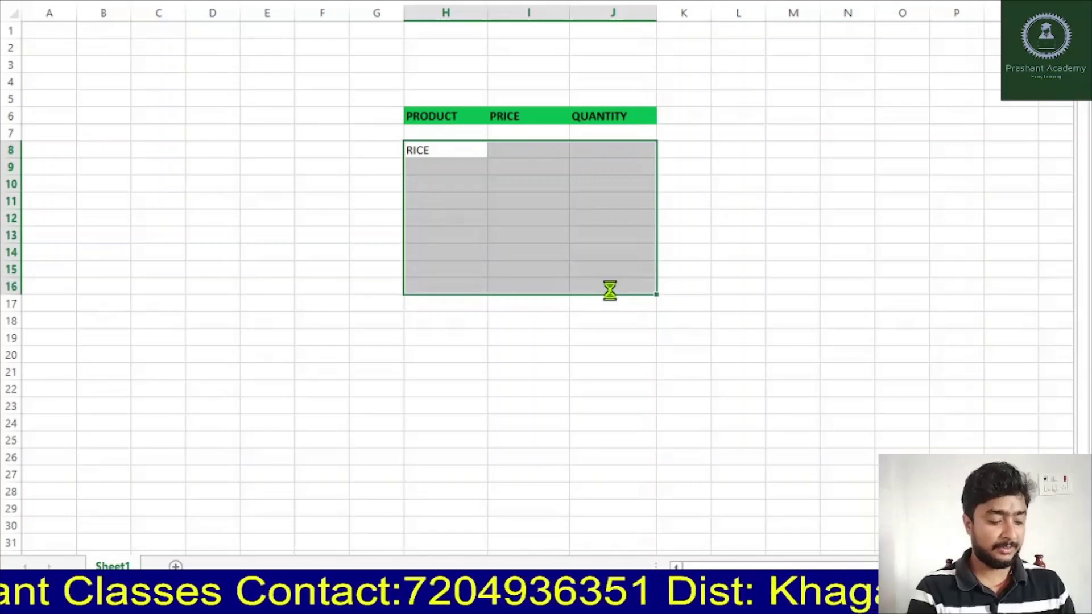
pyautogui.click(434, 167)
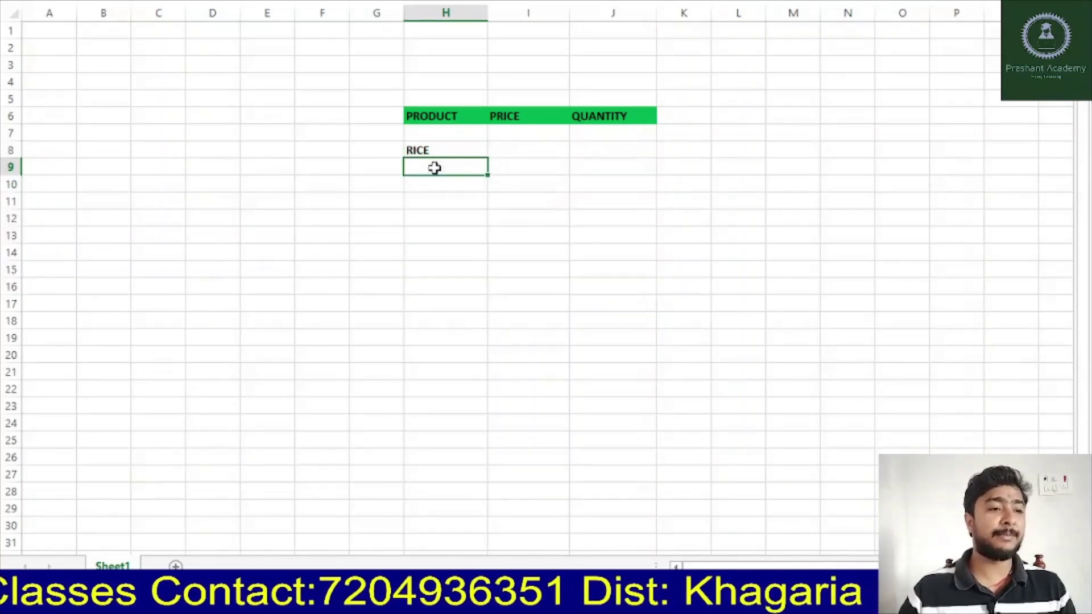
pyautogui.write('WHEAT')
pyautogui.press('Return')
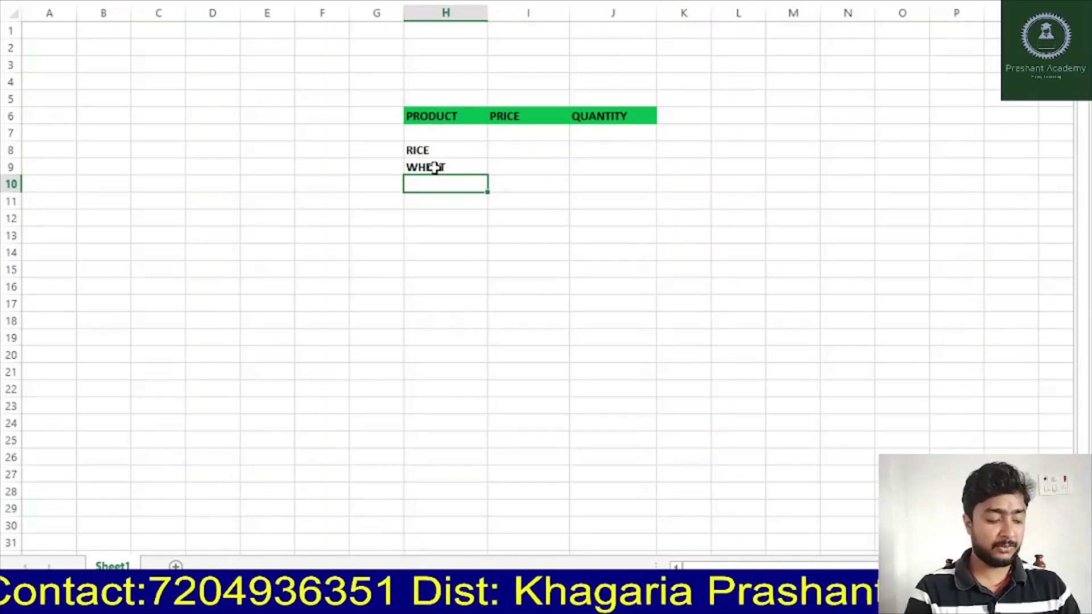
pyautogui.write('SUGAR')
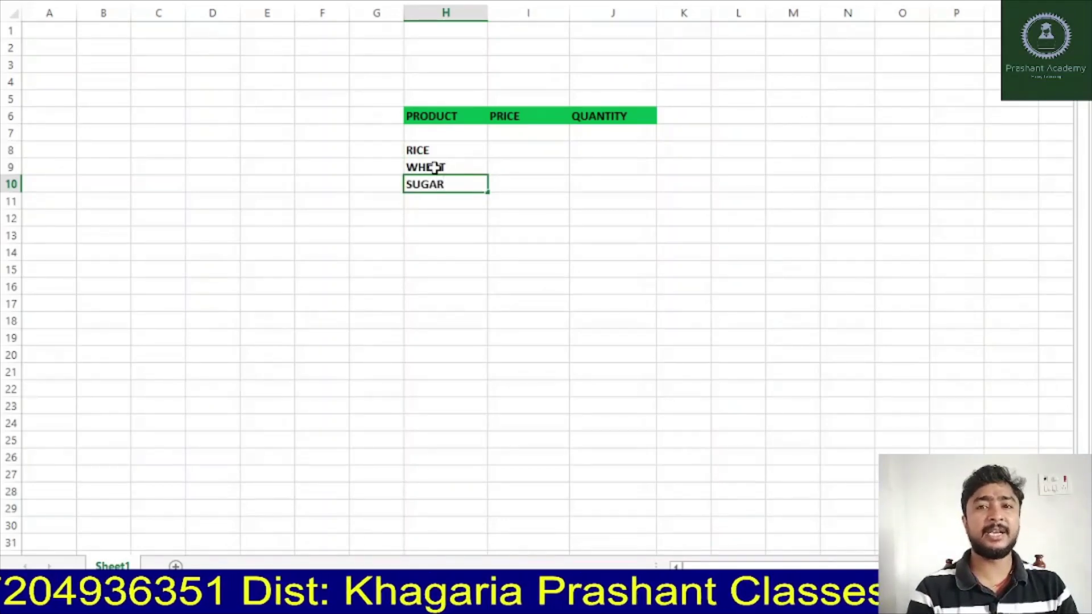
pyautogui.press('Return')
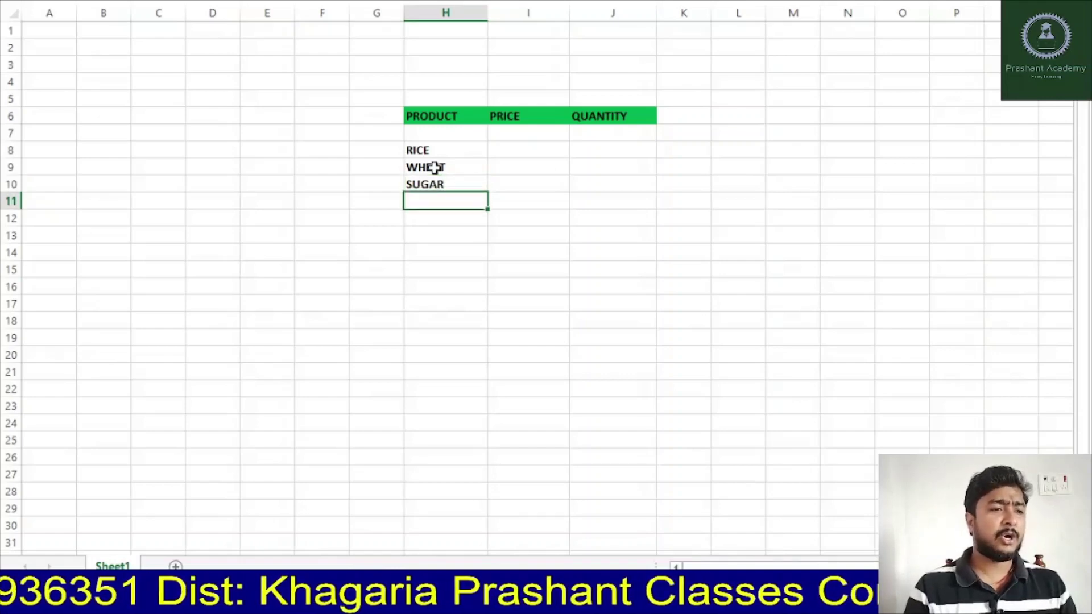
# Step: Add APPLE, ORANGE, BANANA and MILK in H11:H14
pyautogui.write('APPLE')
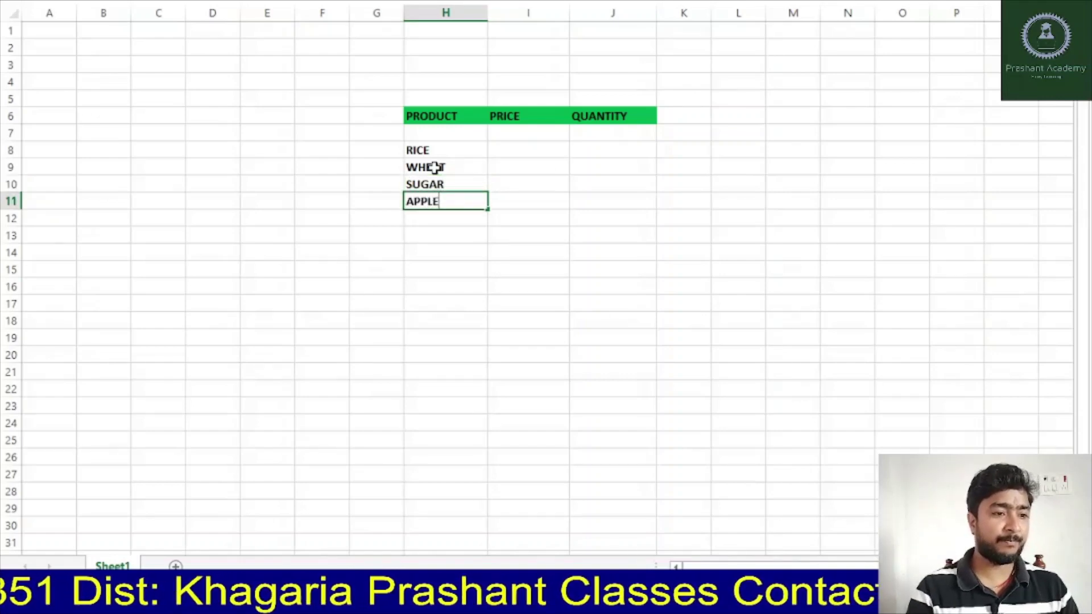
pyautogui.press('Return')
pyautogui.write('ORANG')
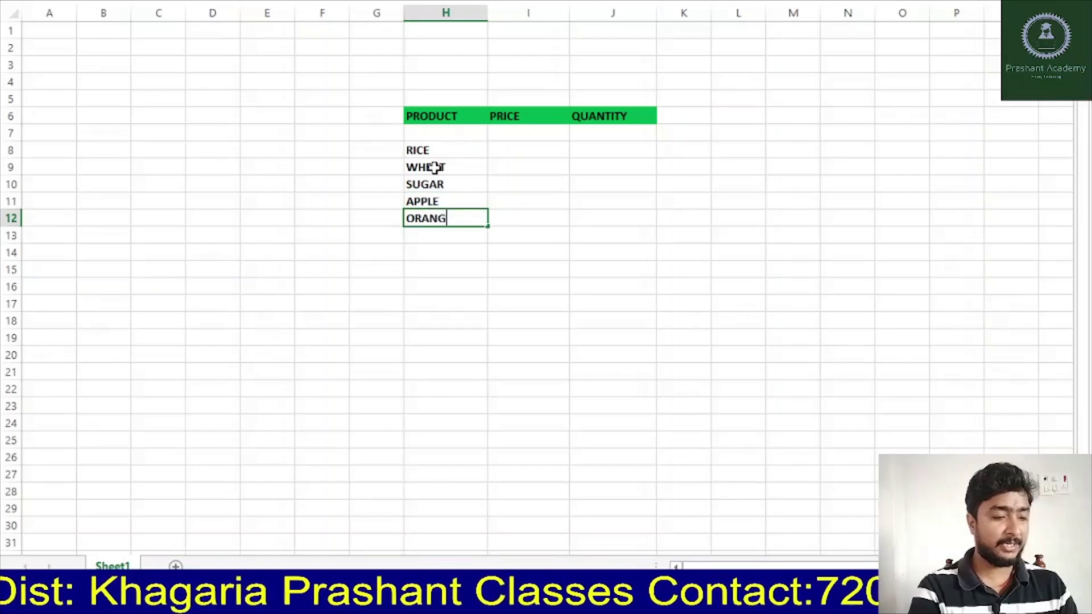
pyautogui.write('E')
pyautogui.press('Return')
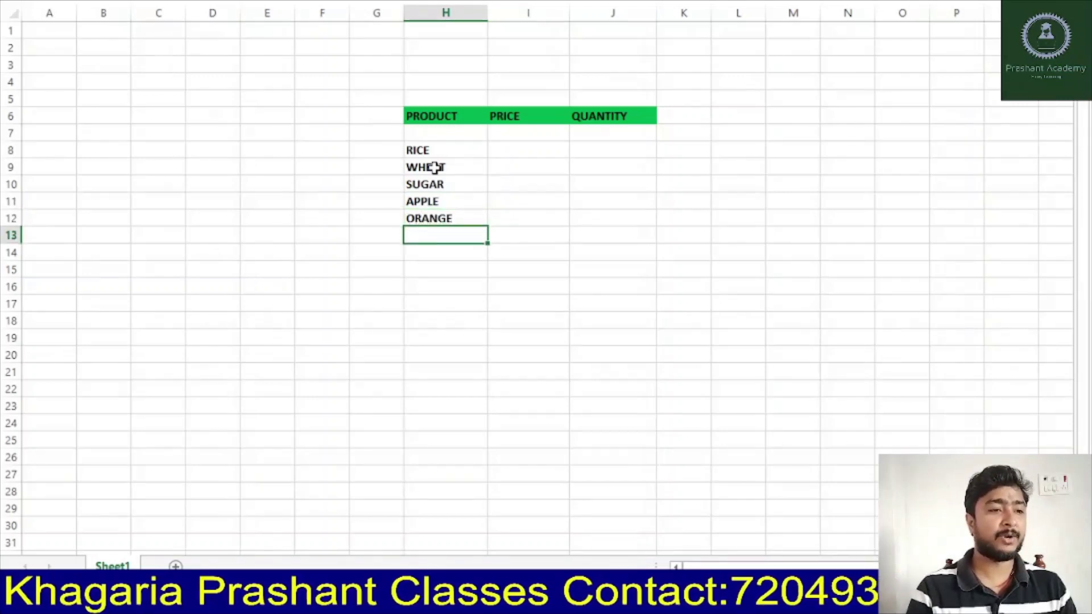
pyautogui.write('BAN')
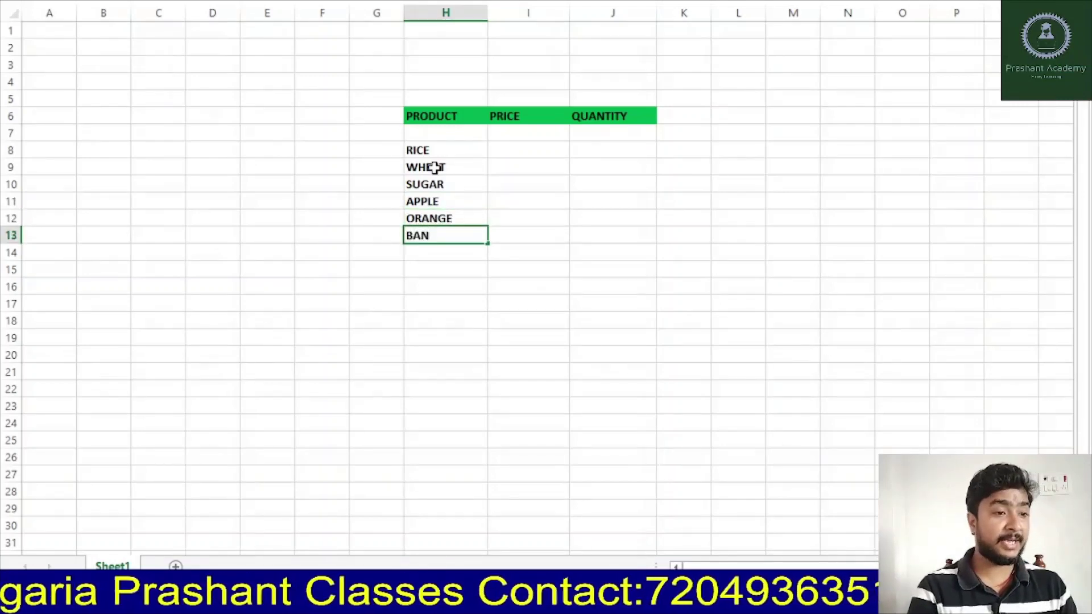
pyautogui.write('ANA')
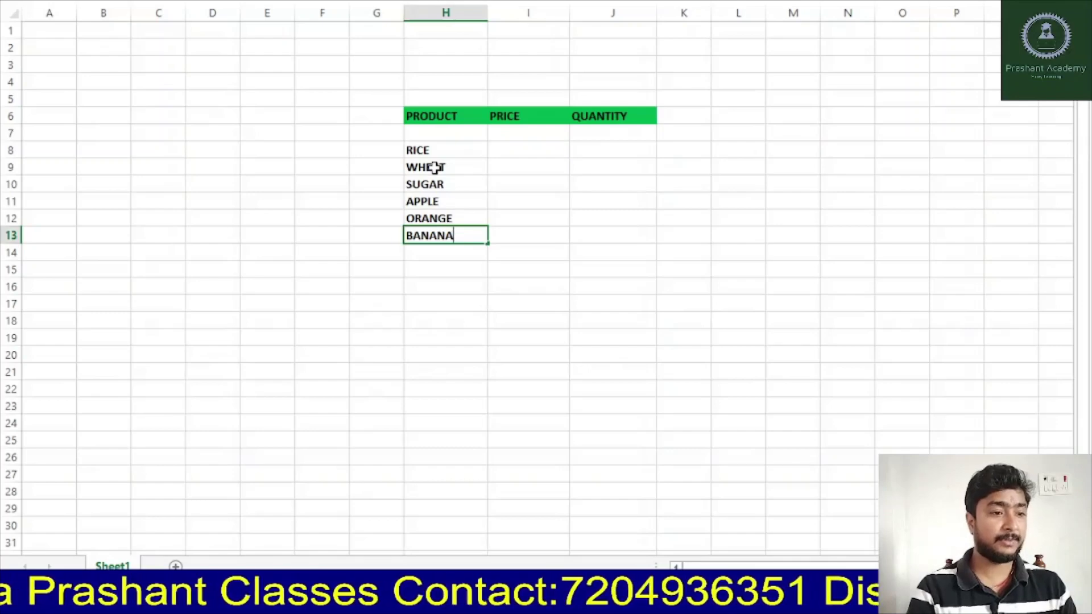
pyautogui.press('Return')
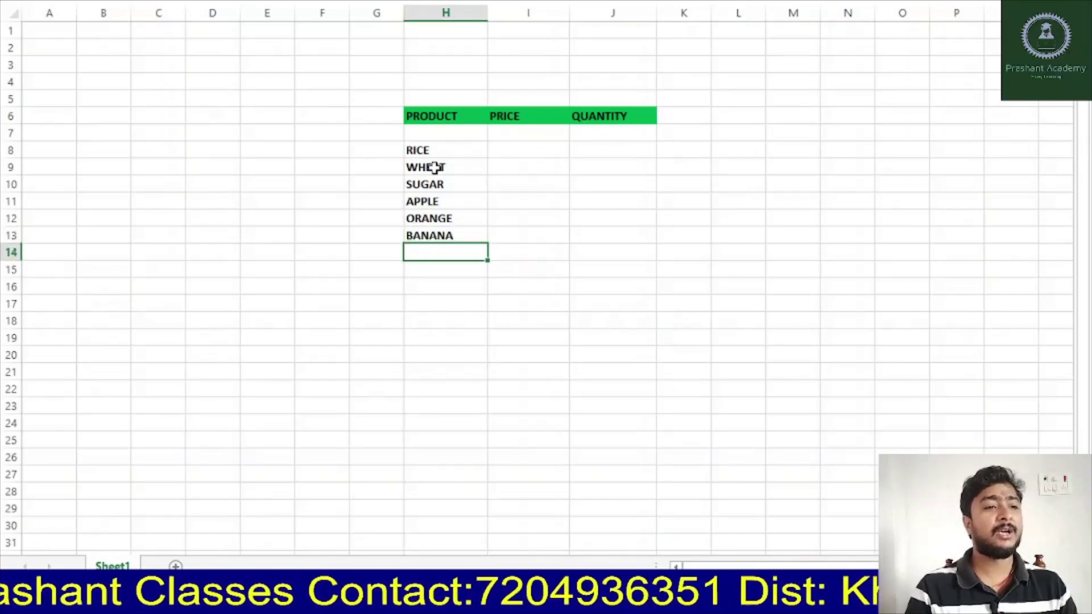
pyautogui.write('MILK')
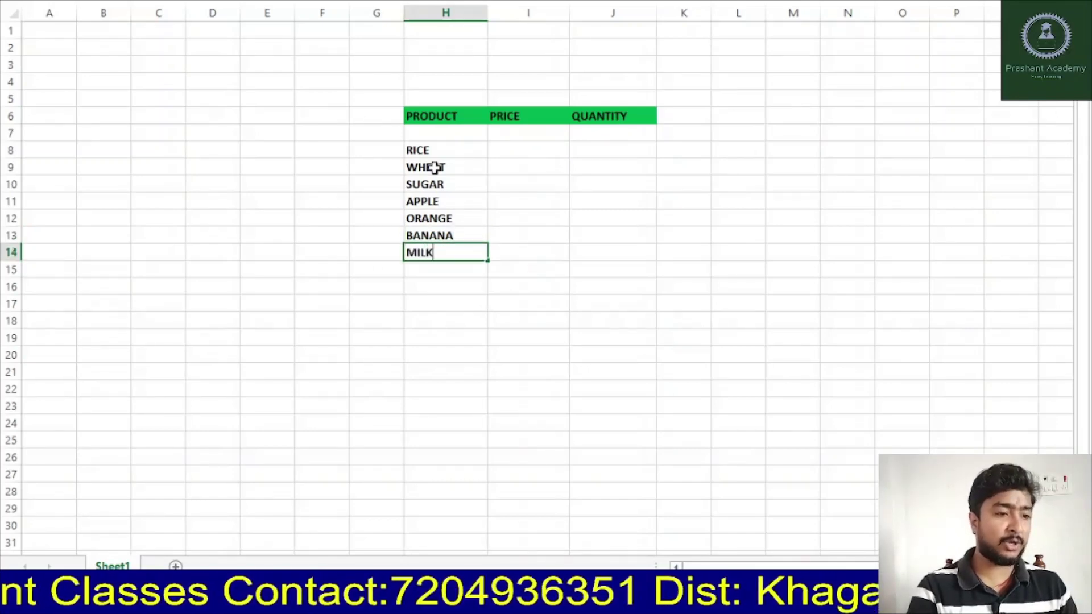
# Step: Enter prices 65, 55, 42 and 95 in I8:I11 for RICE through APPLE
pyautogui.click(514, 151)
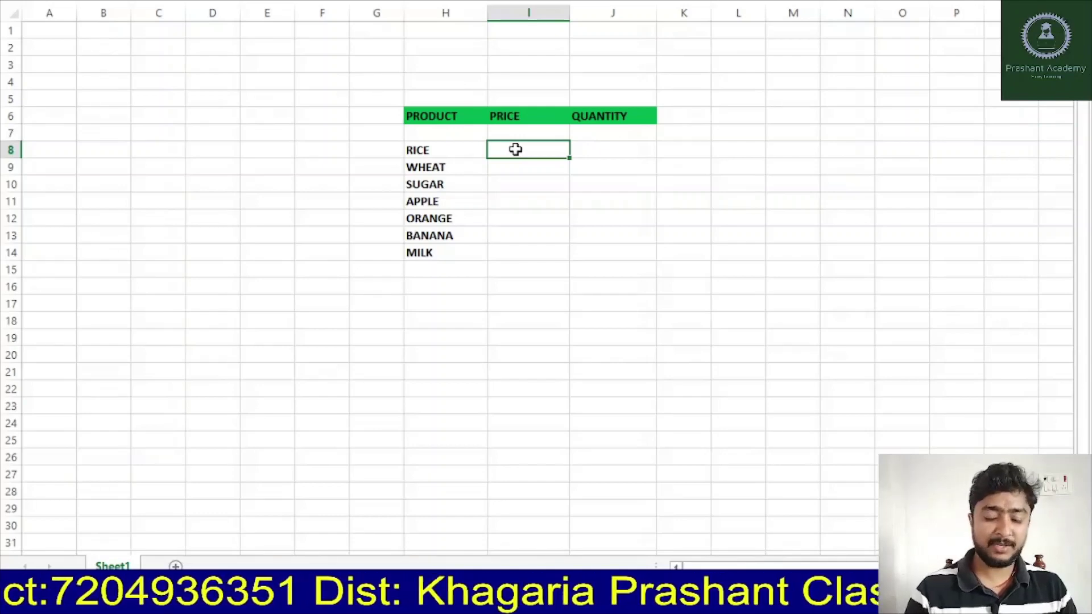
pyautogui.write('65')
pyautogui.press('Return')
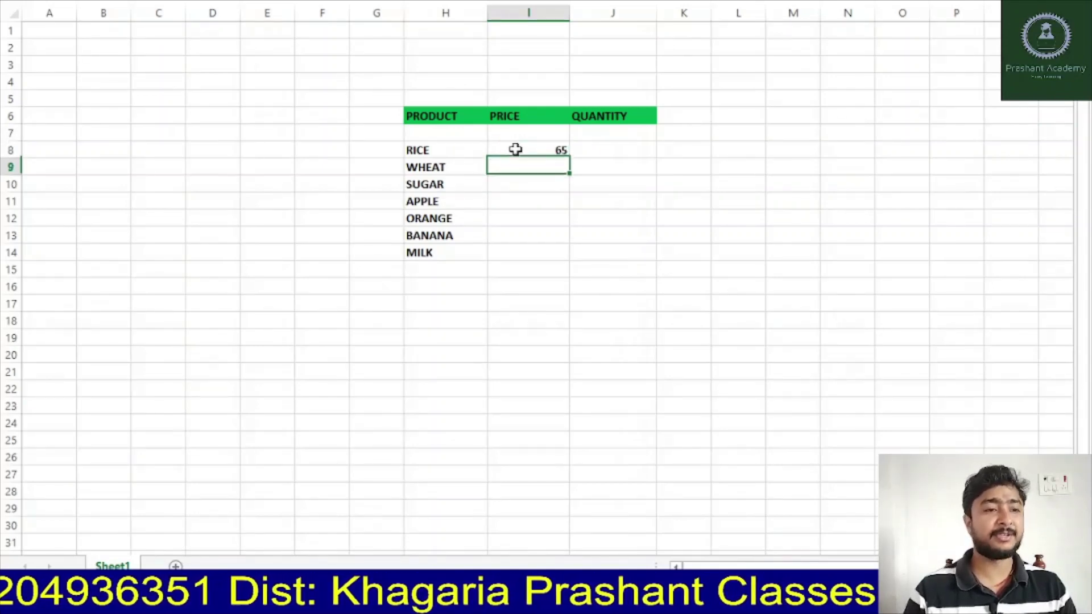
pyautogui.write('55')
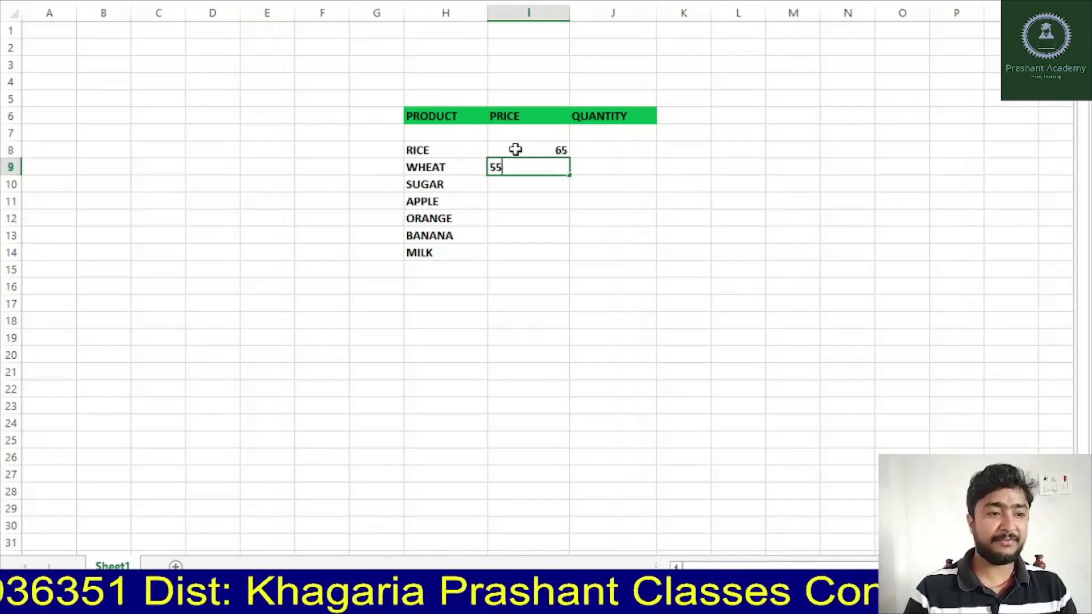
pyautogui.press('Return')
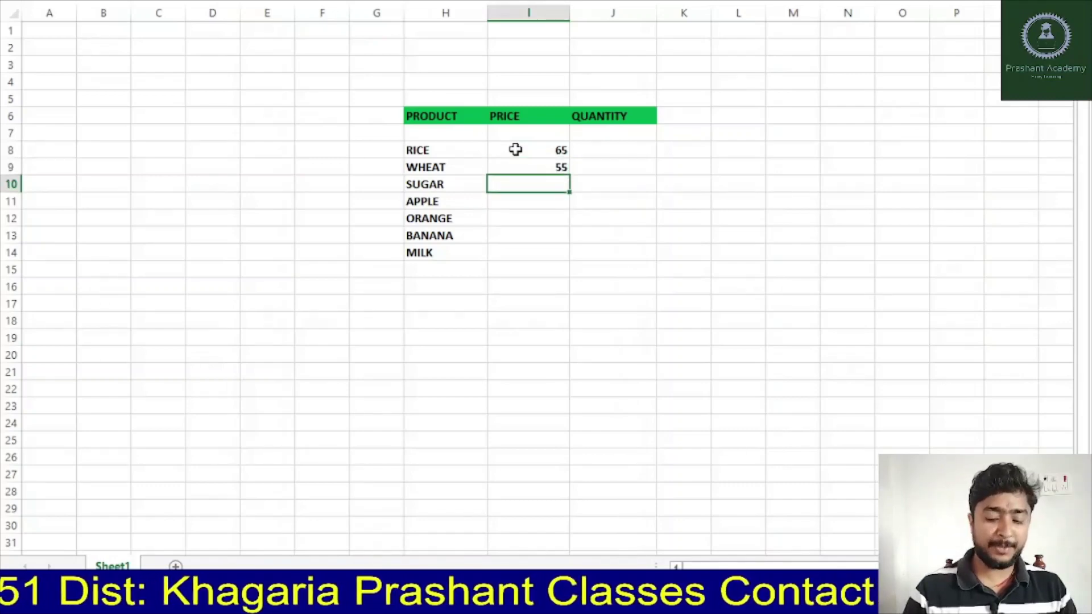
pyautogui.write('42')
pyautogui.press('Return')
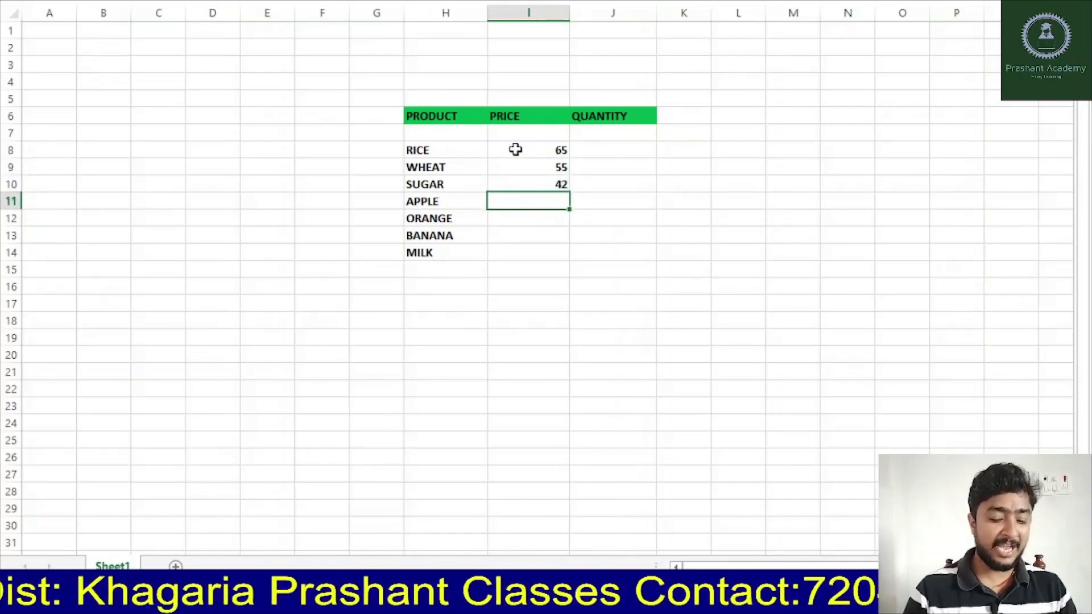
pyautogui.write('95')
pyautogui.press('Return')
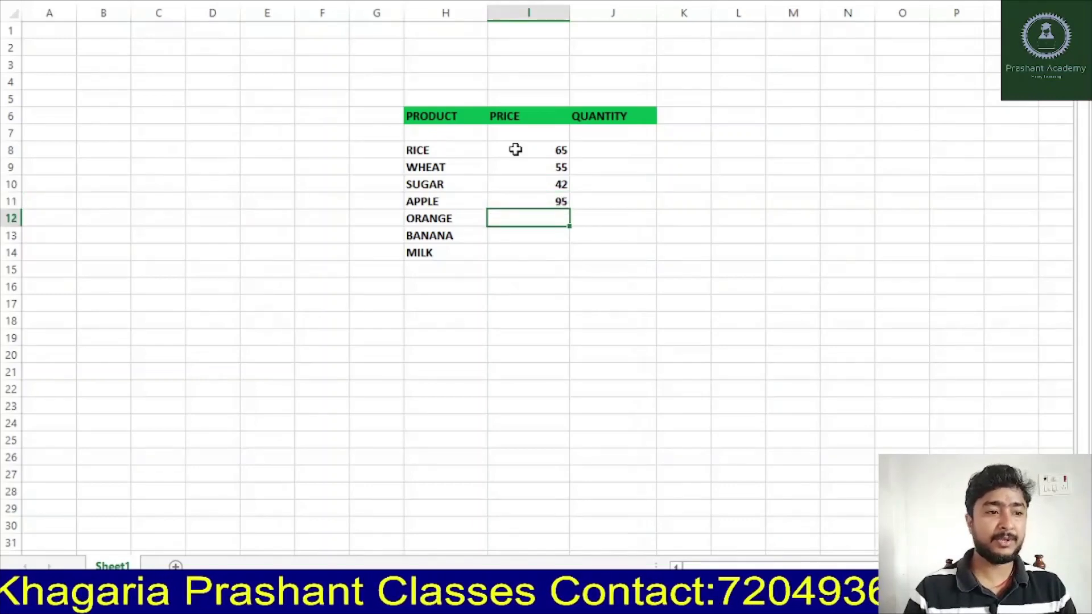
# Step: Enter prices 51, 30 and 25 for ORANGE, BANANA and MILK
pyautogui.write('5')
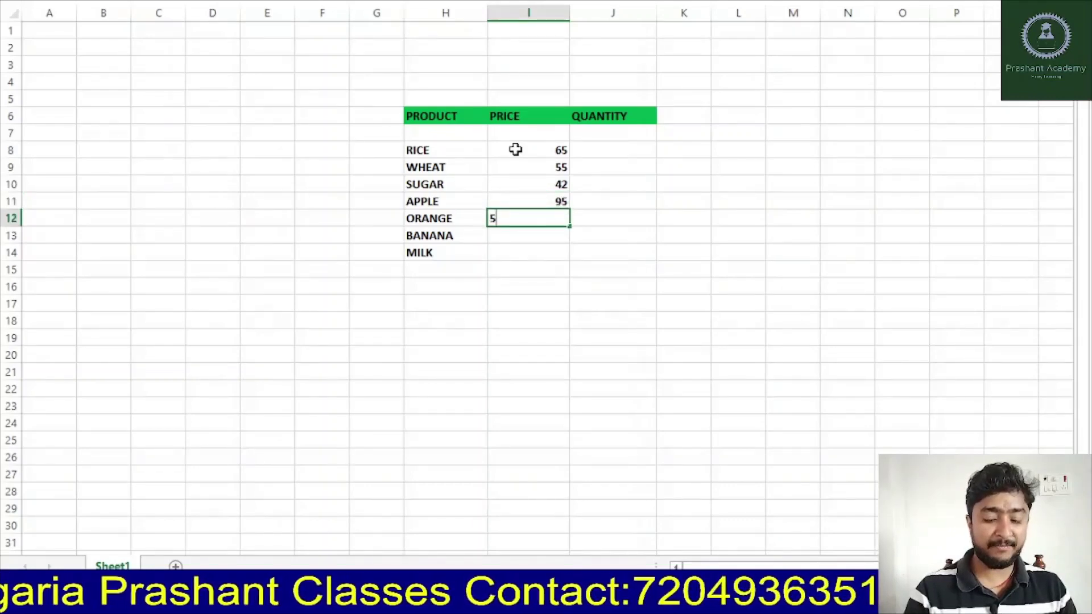
pyautogui.write('1')
pyautogui.press('Return')
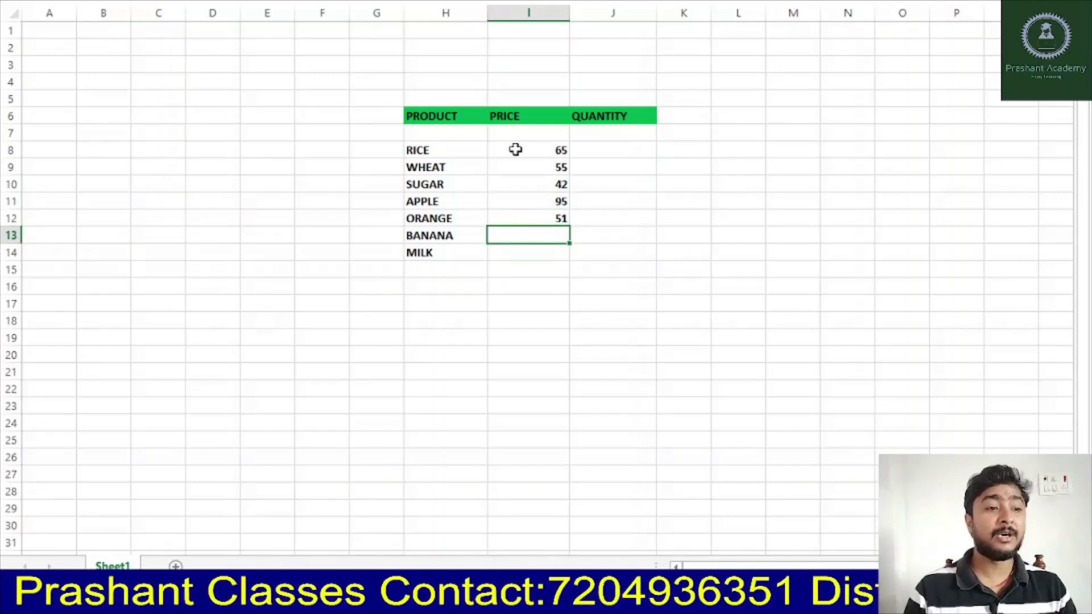
pyautogui.write('30')
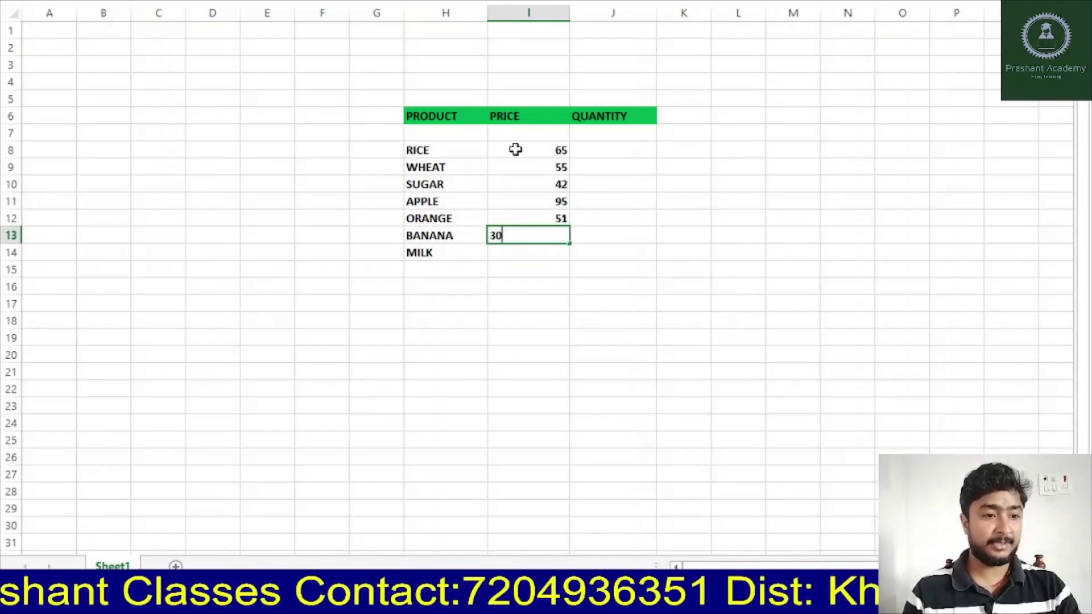
pyautogui.press('Return')
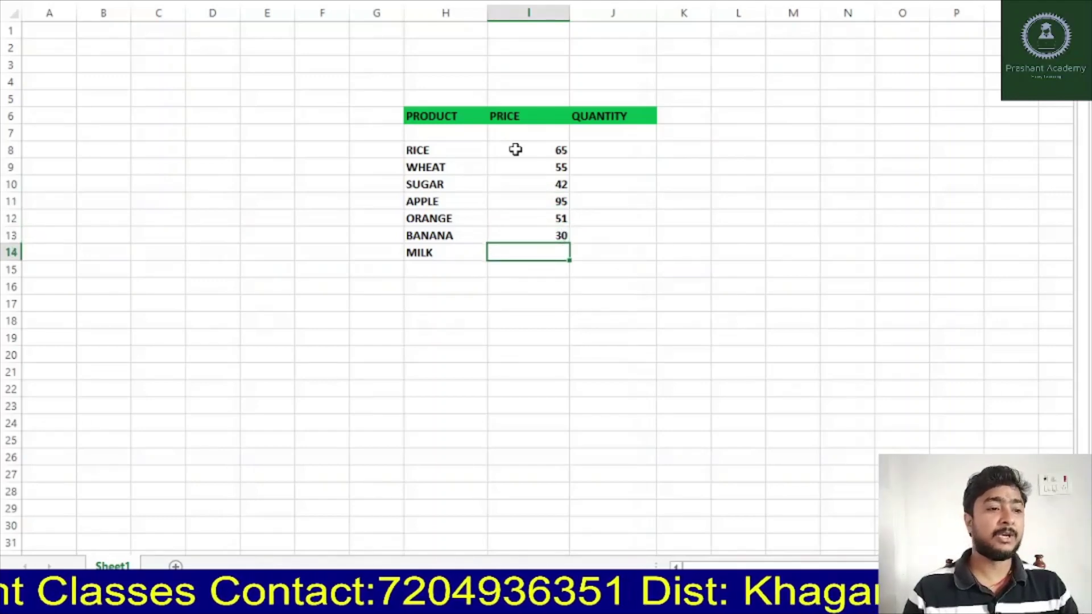
pyautogui.write('25')
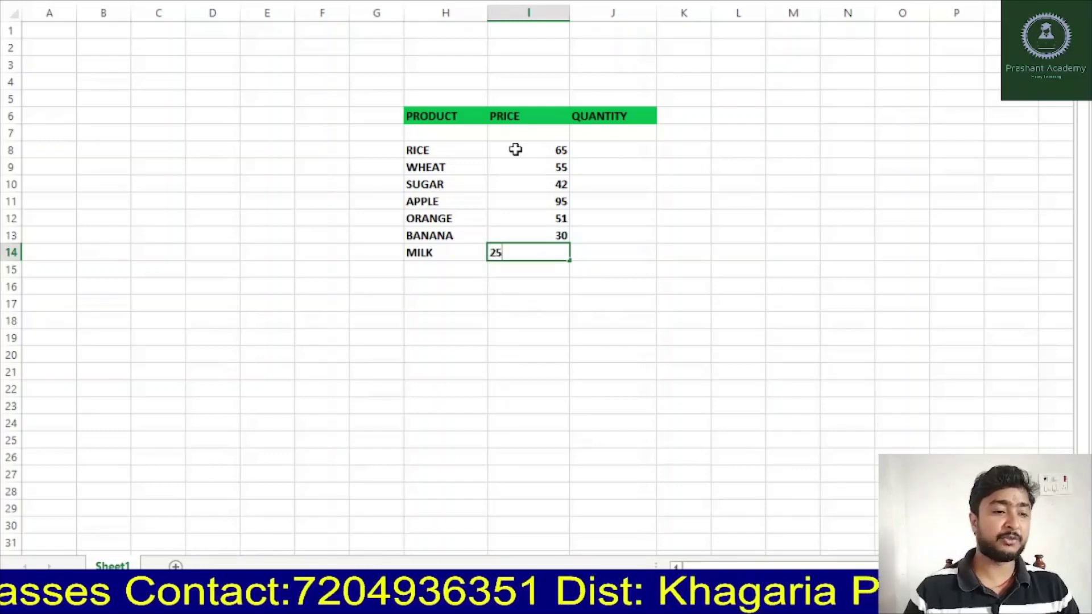
pyautogui.click(581, 270)
pyautogui.moveTo(508, 150); pyautogui.dragTo(557, 261)
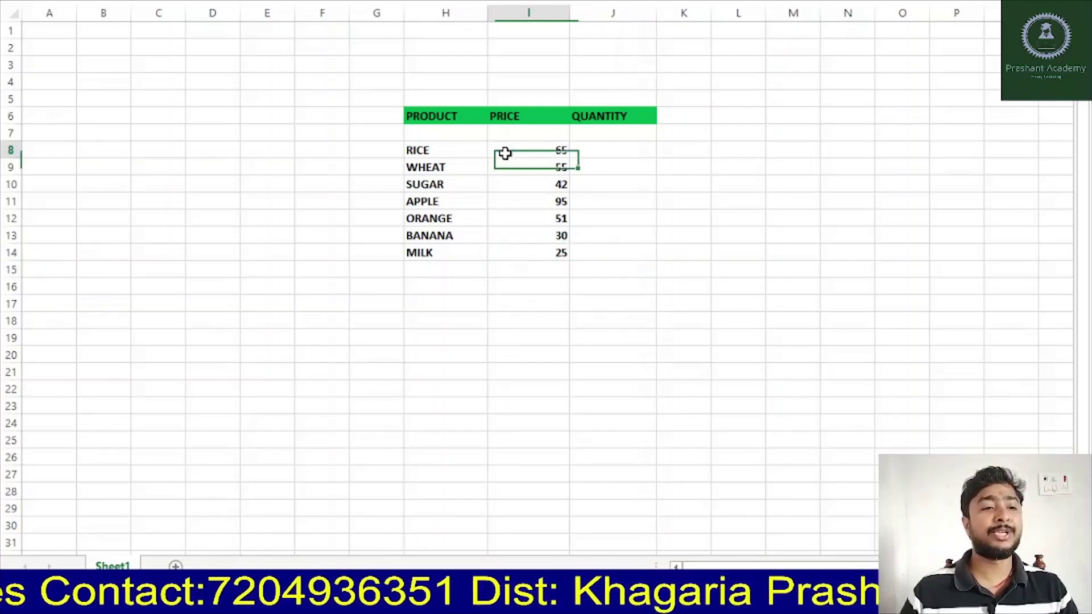
pyautogui.moveTo(592, 165); pyautogui.dragTo(592, 151)
pyautogui.click(594, 151)
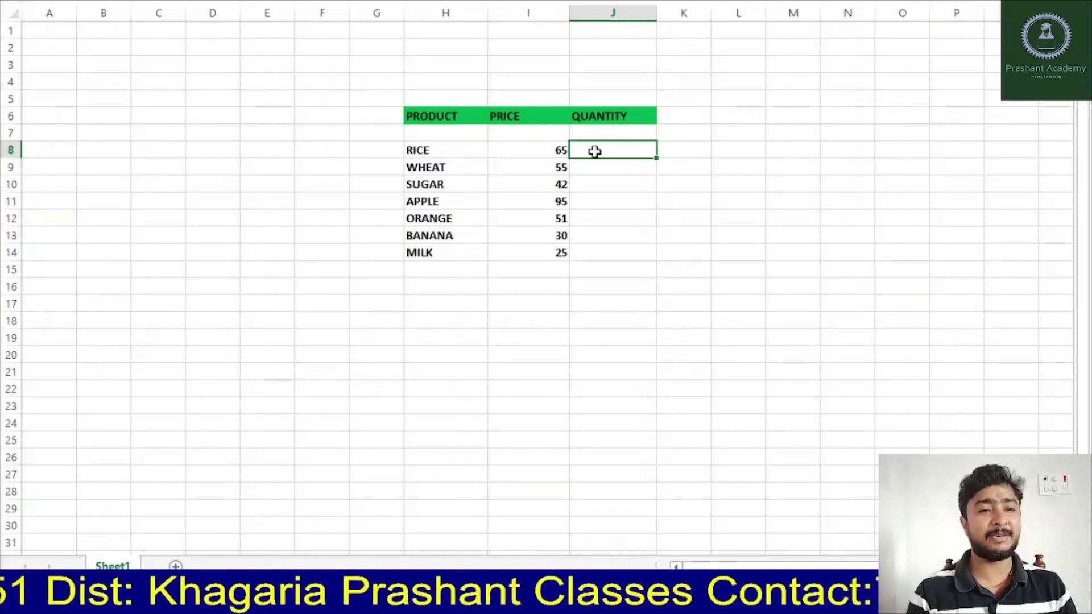
# Step: Type 5 KG, 6 KG and 8 KG into J8:J10 beside RICE, WHEAT and SUGAR
pyautogui.write('5')
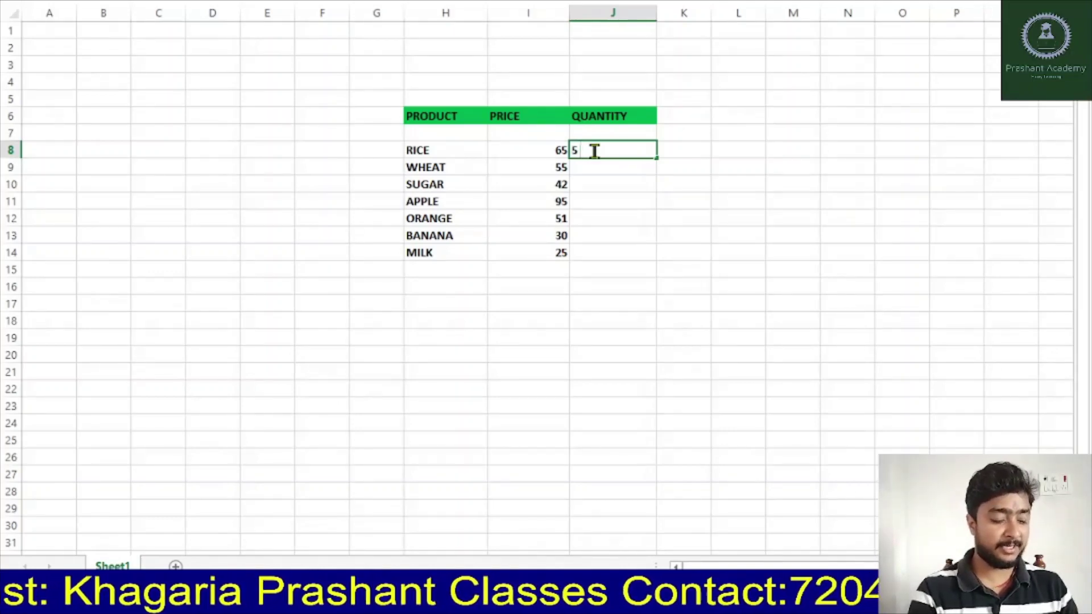
pyautogui.write(' KG')
pyautogui.press('Return')
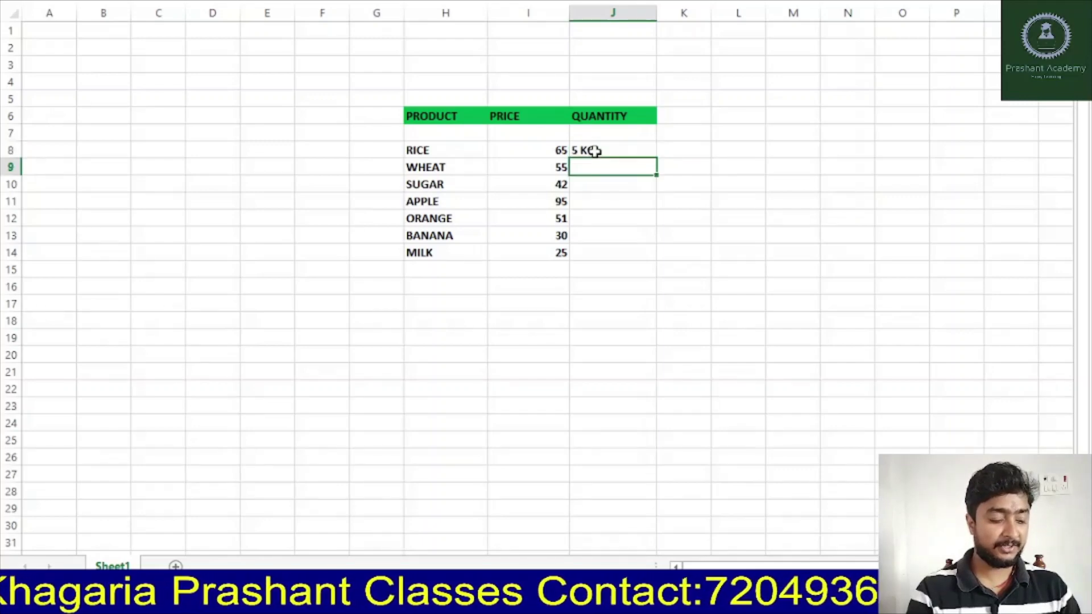
pyautogui.write('6 KG')
pyautogui.press('Return')
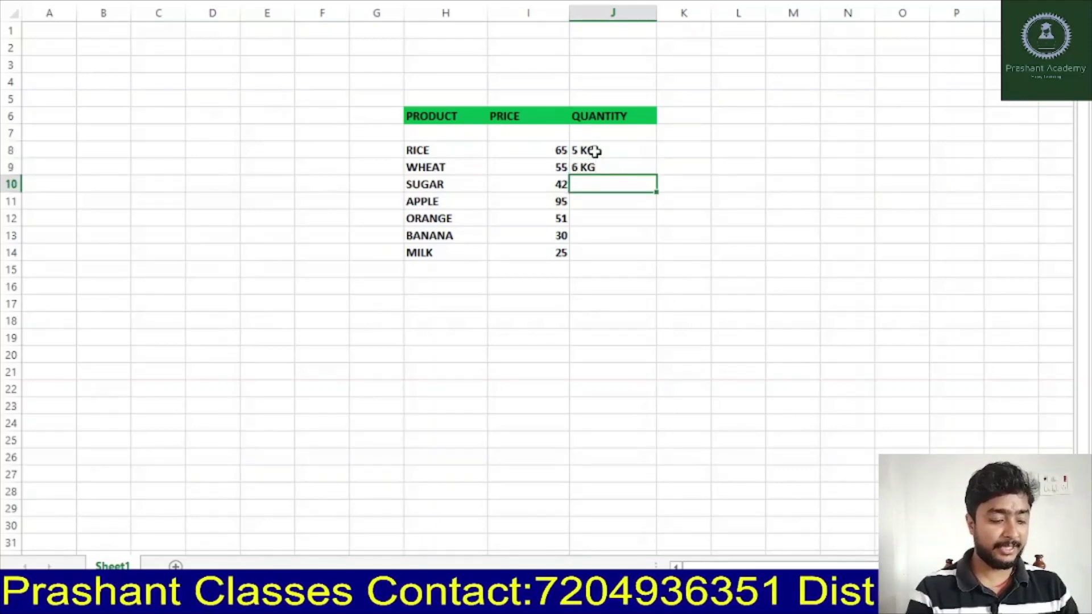
pyautogui.write('8 KG')
pyautogui.press('Return')
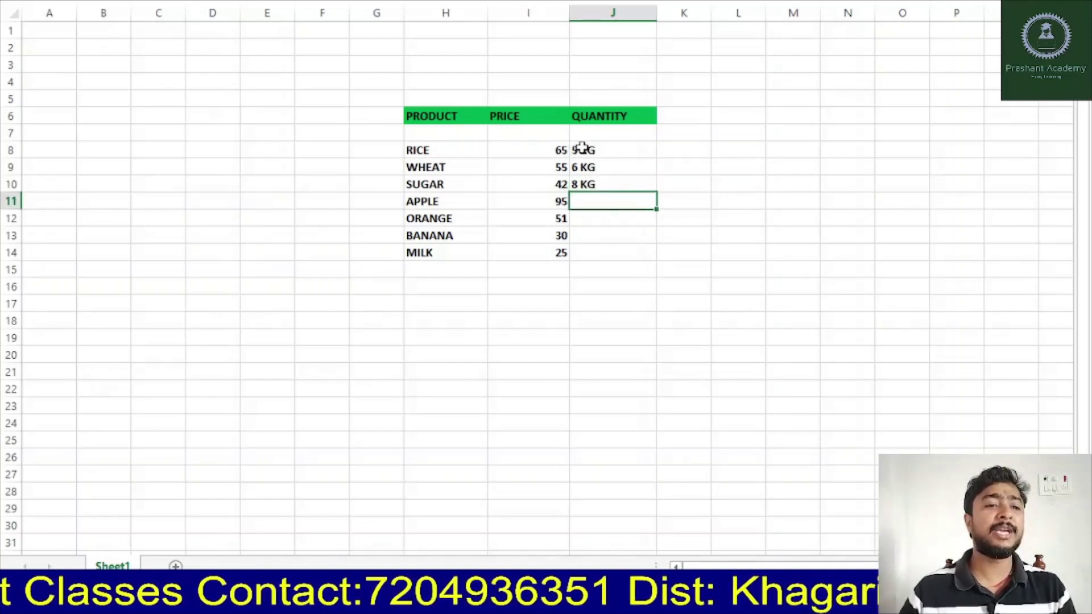
# Step: Delete the quantities in J8:J10 and select the whole column J for formatting
pyautogui.moveTo(582, 148); pyautogui.dragTo(614, 181)
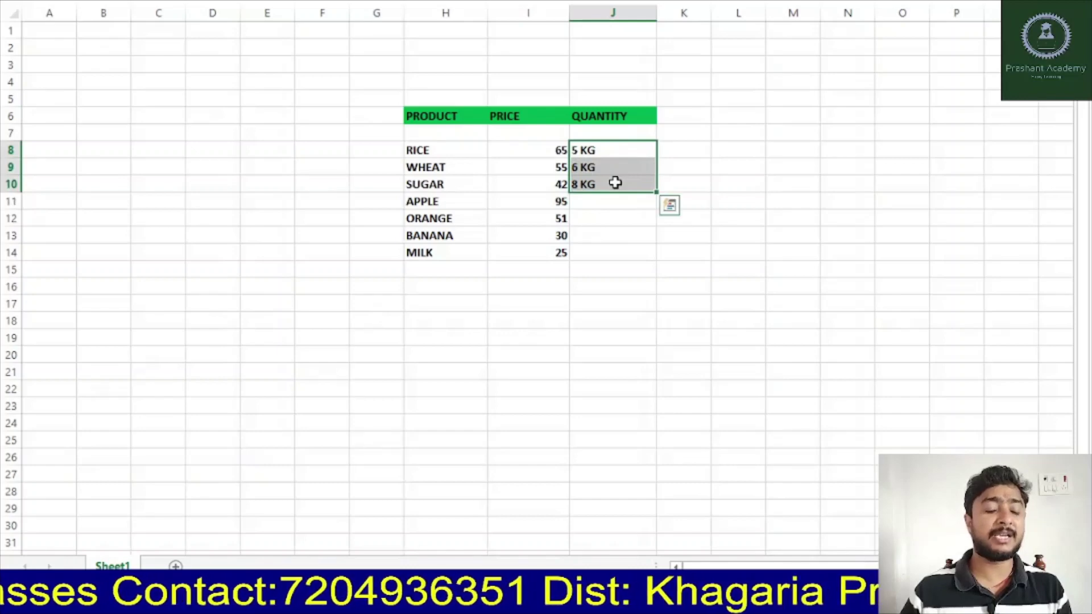
pyautogui.press('Delete')
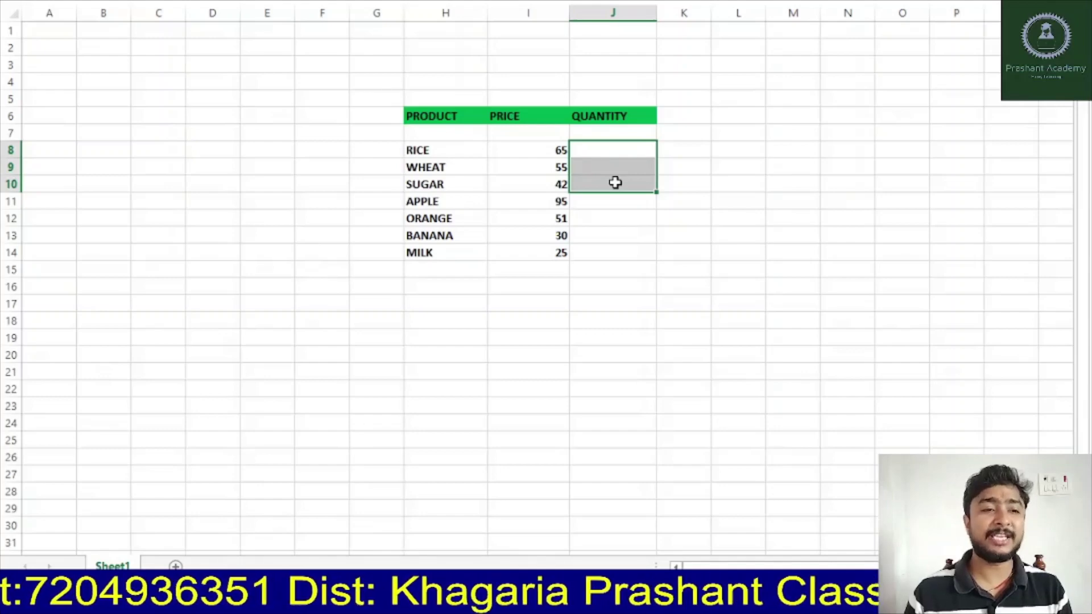
pyautogui.click(600, 220)
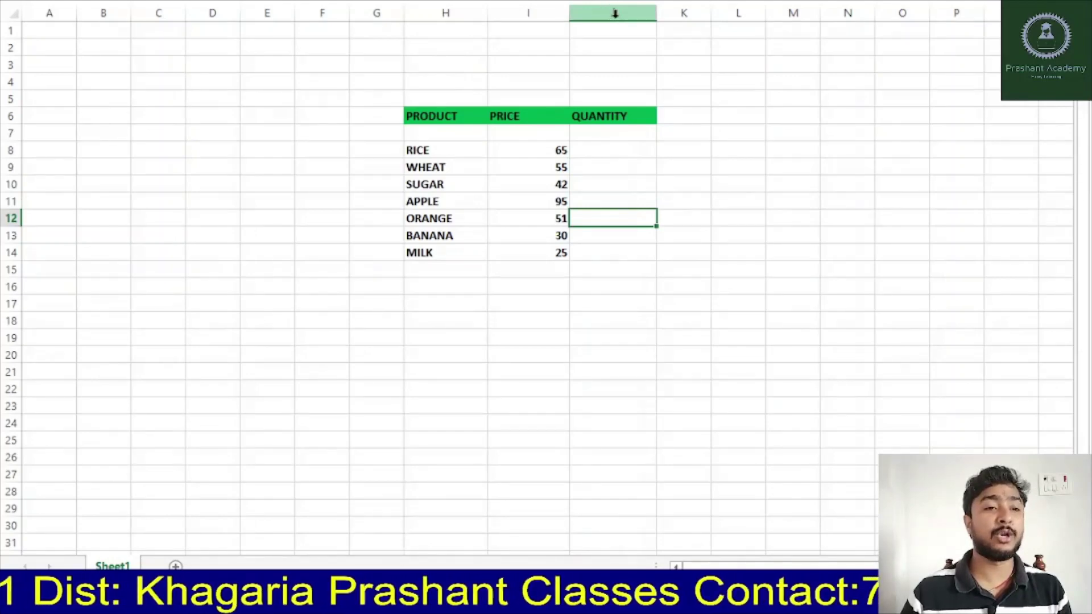
pyautogui.click(615, 13)
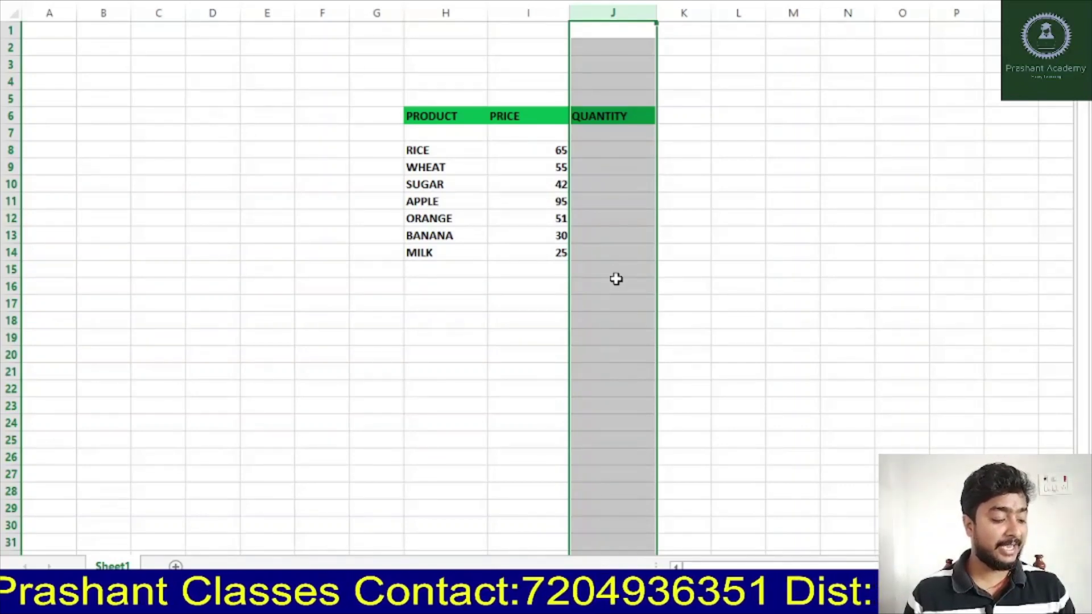
pyautogui.hotkey('ctrl', '1')
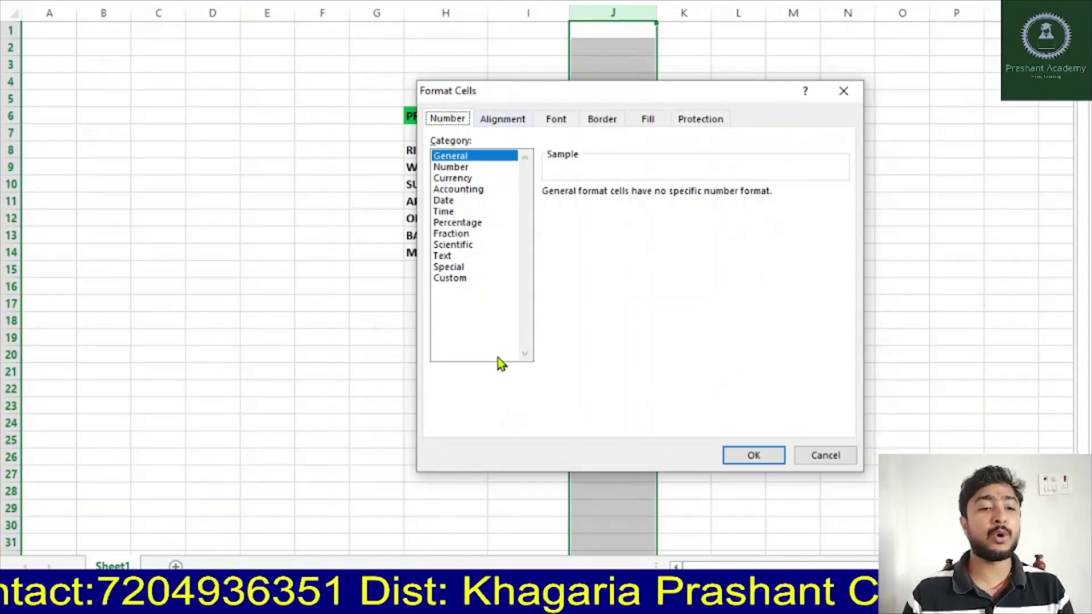
# Step: Switch to the Custom number category and erase the General format code
pyautogui.click(449, 278)
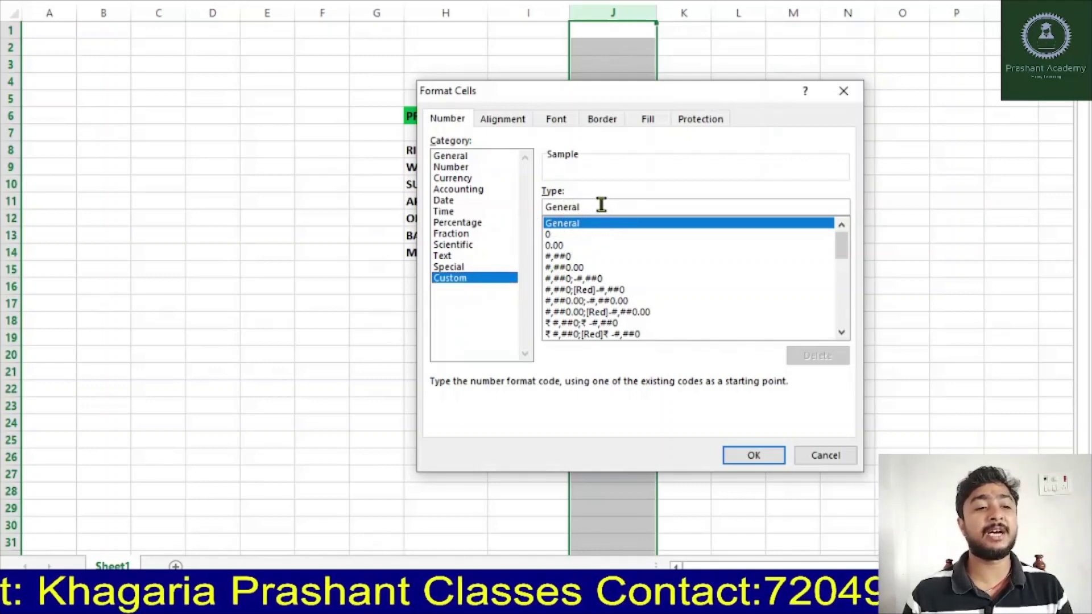
pyautogui.press('BackSpace')
pyautogui.press('BackSpace')
pyautogui.press('BackSpace')
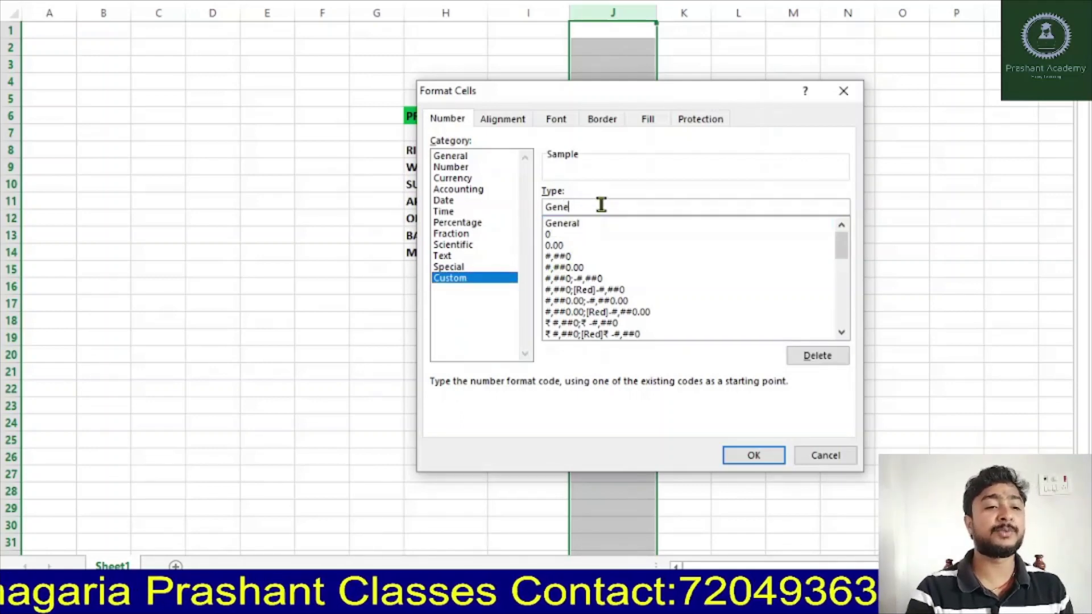
pyautogui.press('BackSpace')
pyautogui.press('BackSpace')
pyautogui.press('BackSpace')
pyautogui.press('BackSpace')
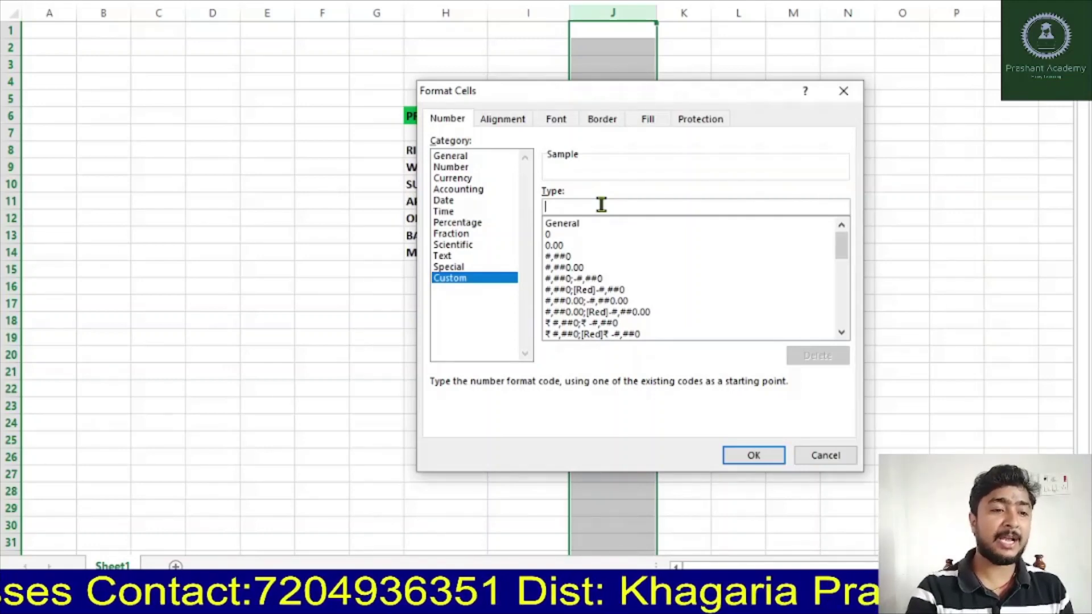
# Step: Enter the custom format code 0"Kg" for column J and apply it
pyautogui.write('0')
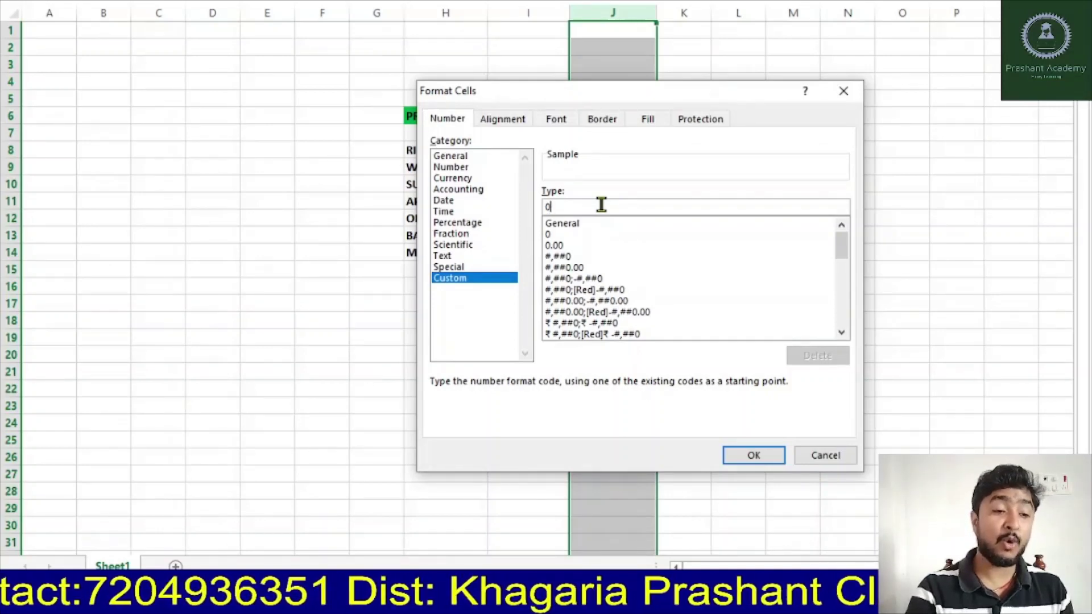
pyautogui.write('"')
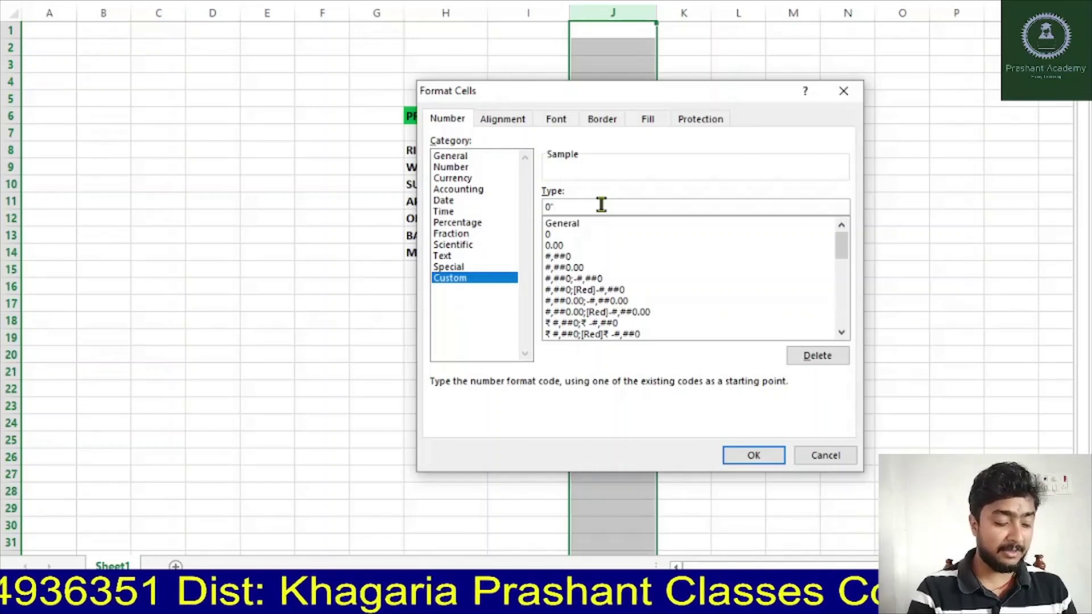
pyautogui.write('K')
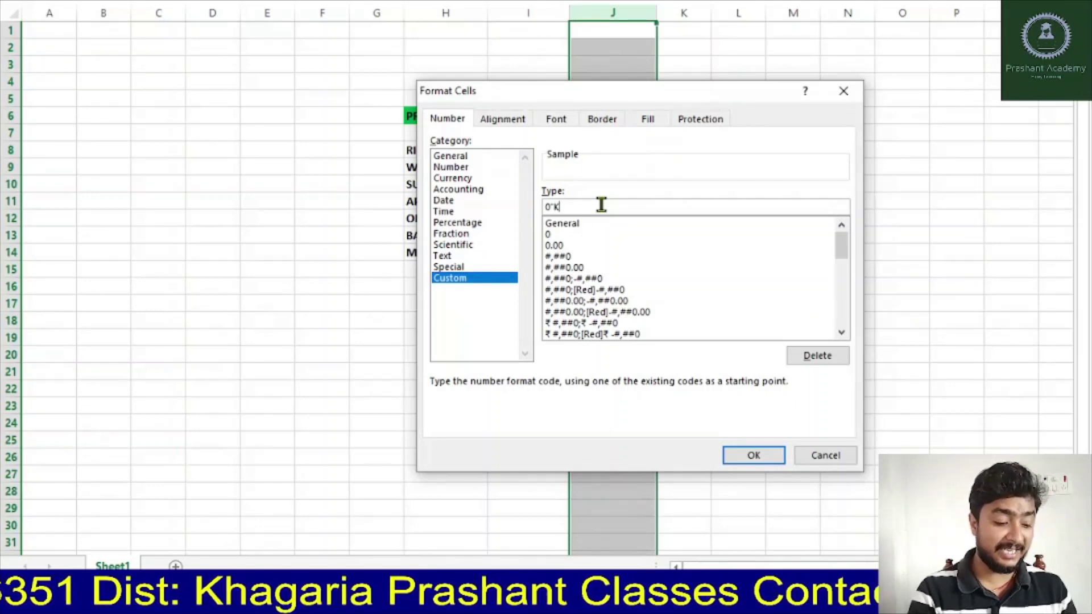
pyautogui.write('g')
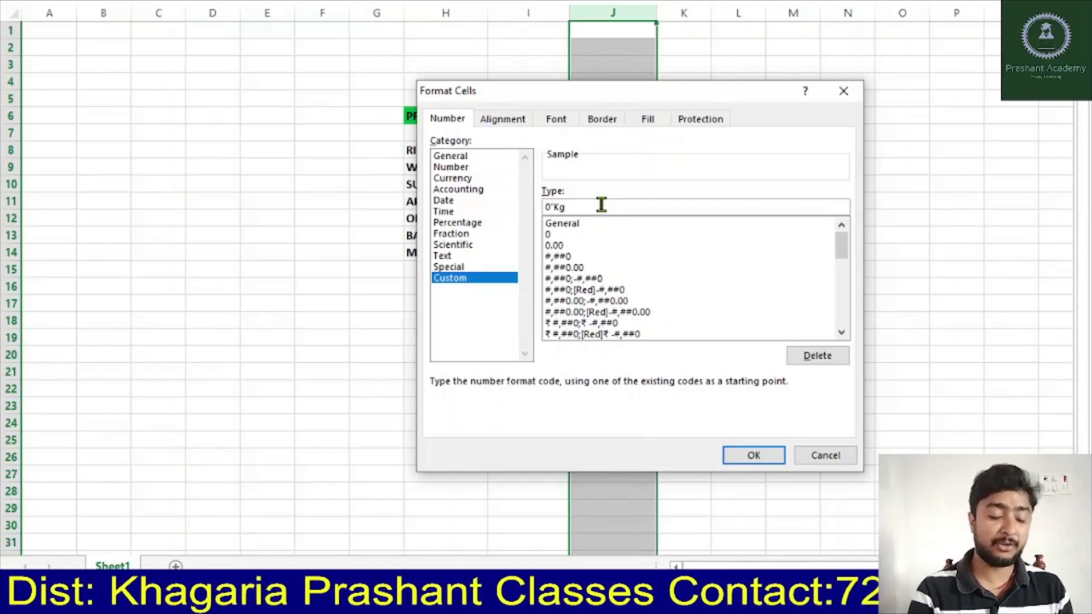
pyautogui.write('"')
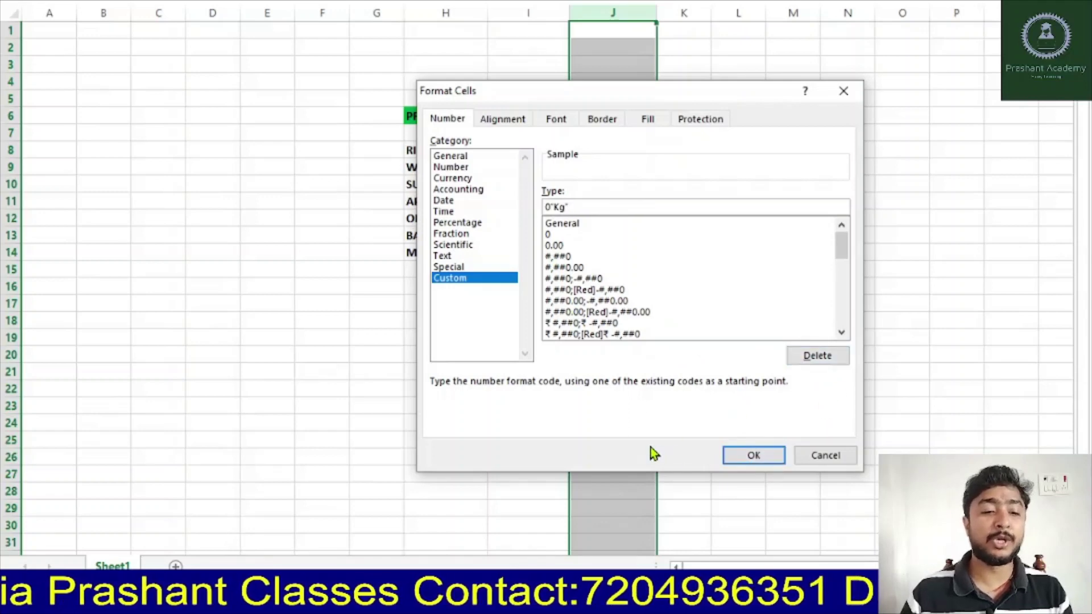
pyautogui.moveTo(575, 207); pyautogui.dragTo(544, 206)
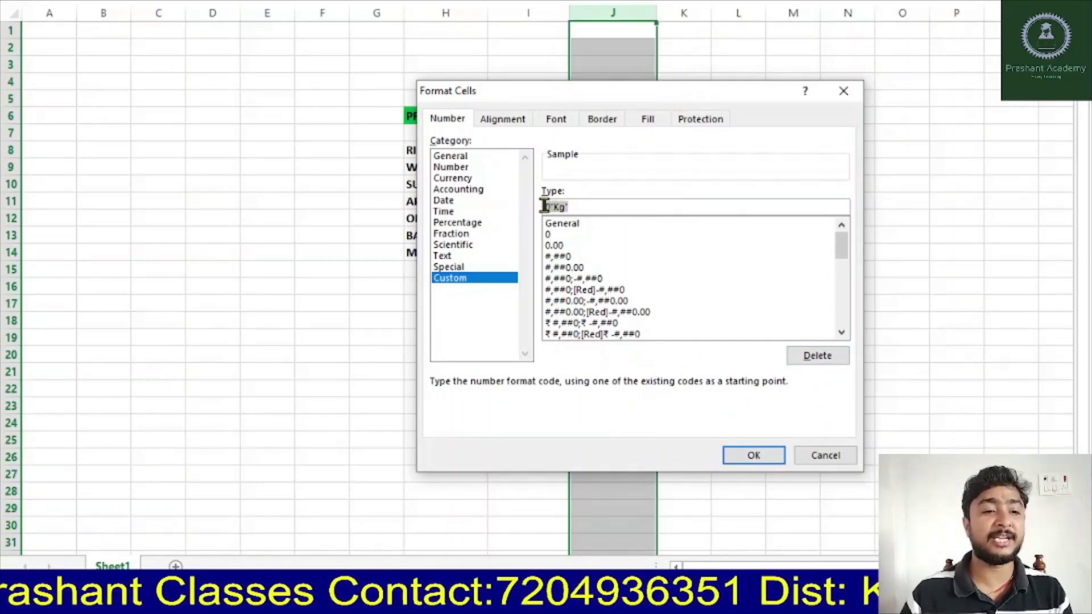
pyautogui.click(557, 207)
pyautogui.write('0')
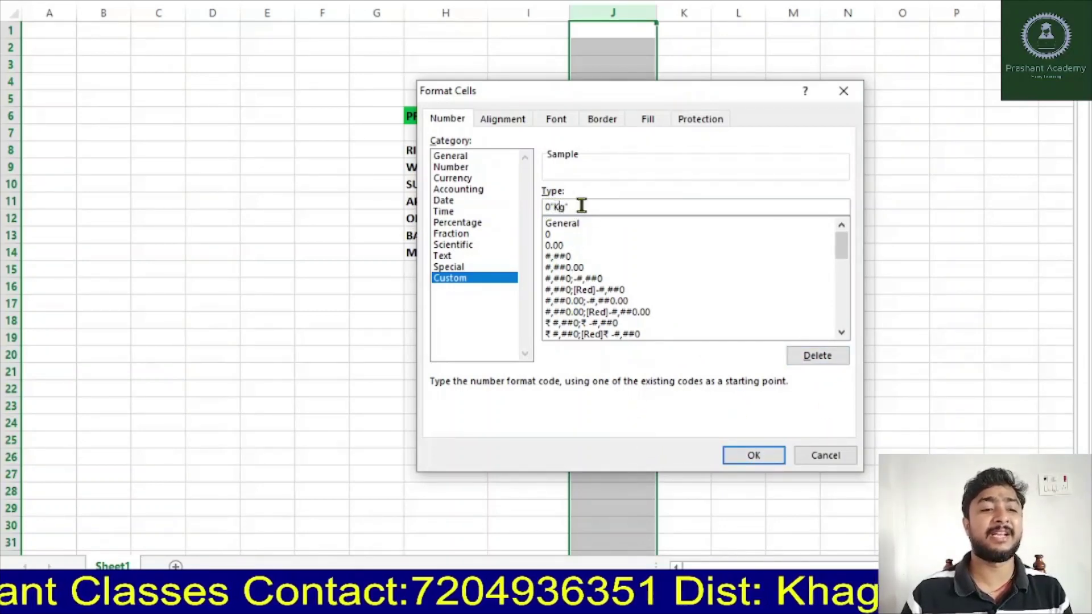
pyautogui.click(582, 206)
pyautogui.moveTo(581, 206); pyautogui.dragTo(545, 207)
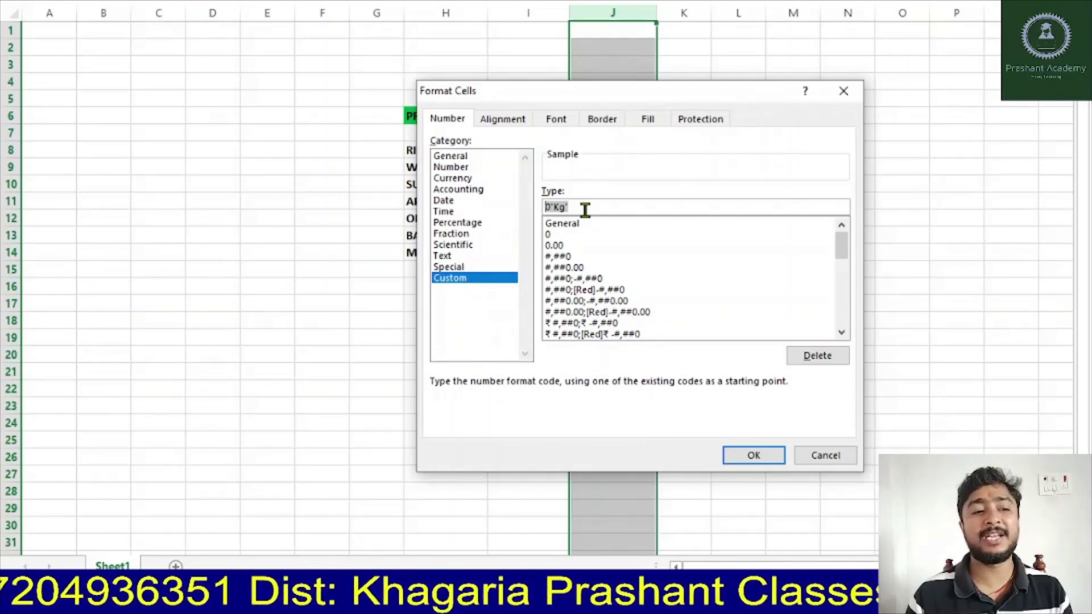
pyautogui.click(564, 207)
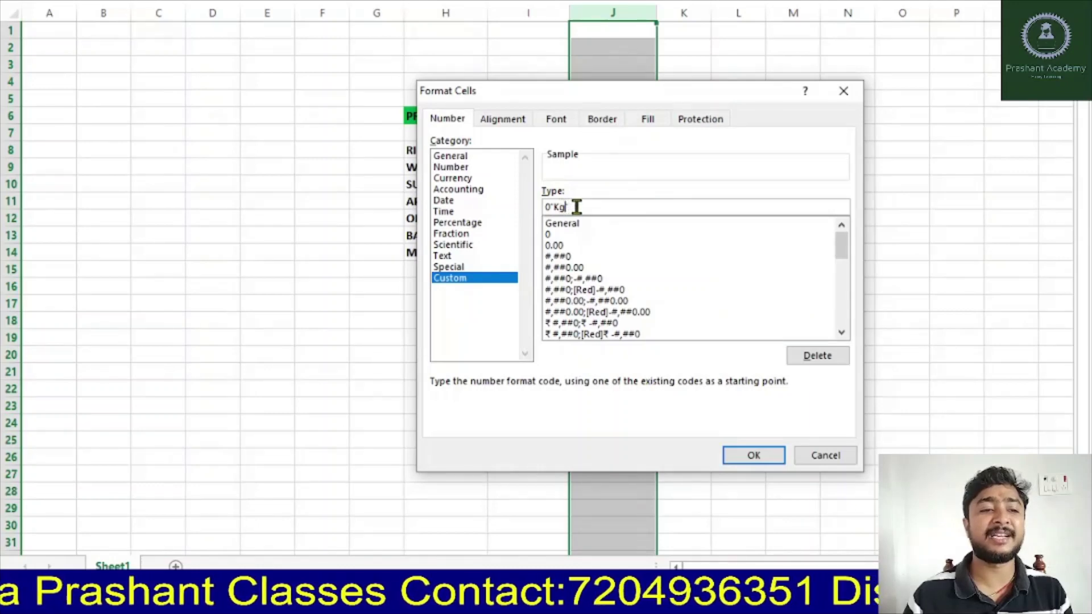
pyautogui.moveTo(577, 207); pyautogui.dragTo(543, 206)
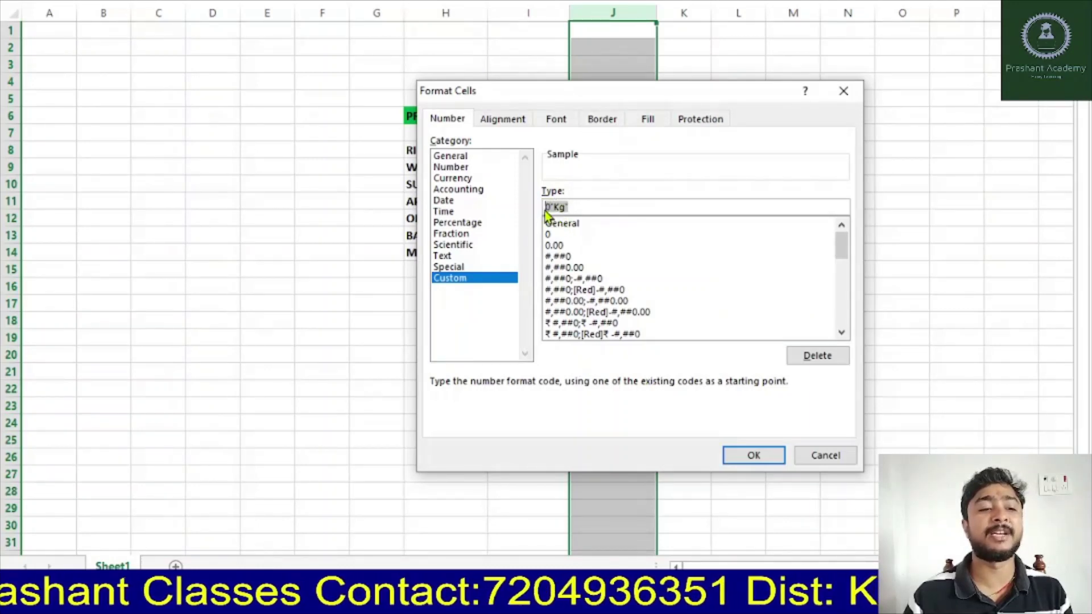
pyautogui.click(547, 207)
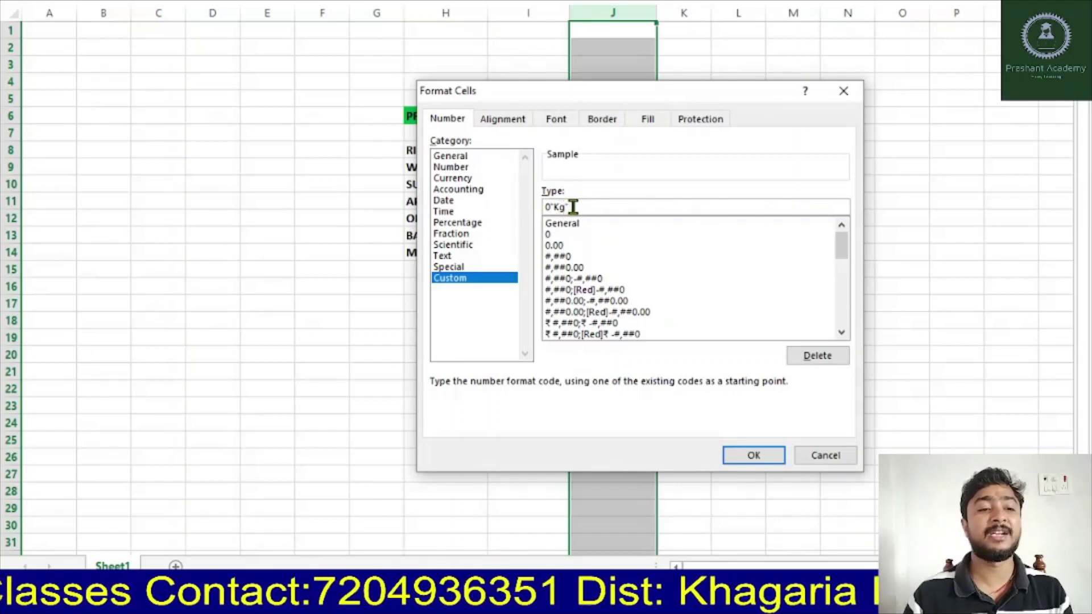
pyautogui.click(763, 456)
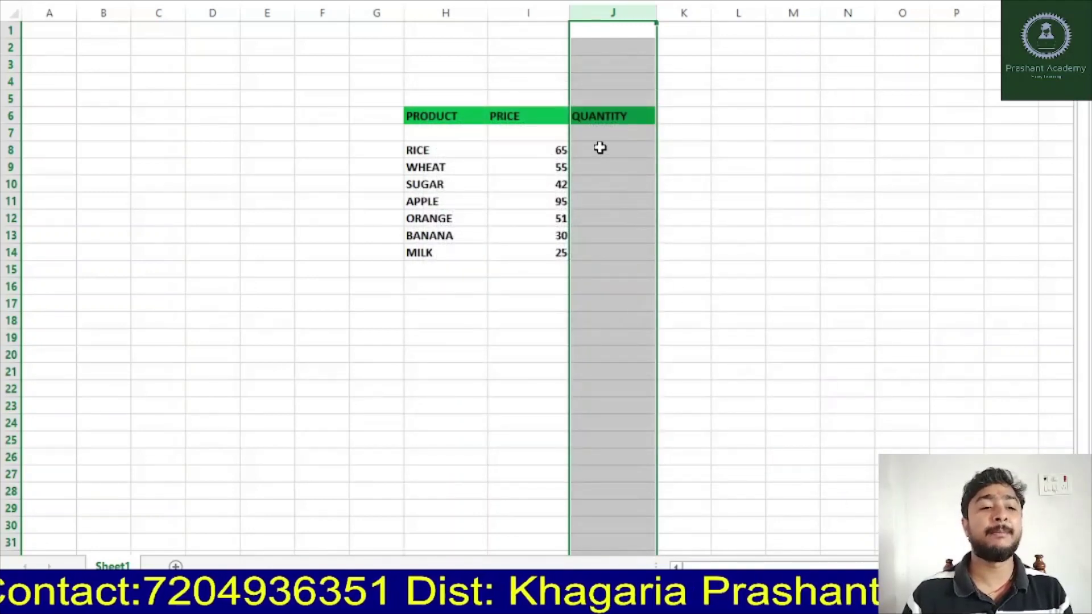
# Step: Enter 2Kg, 5Kg and 2Kg for RICE, WHEAT and SUGAR in J8:J10
pyautogui.click(601, 150)
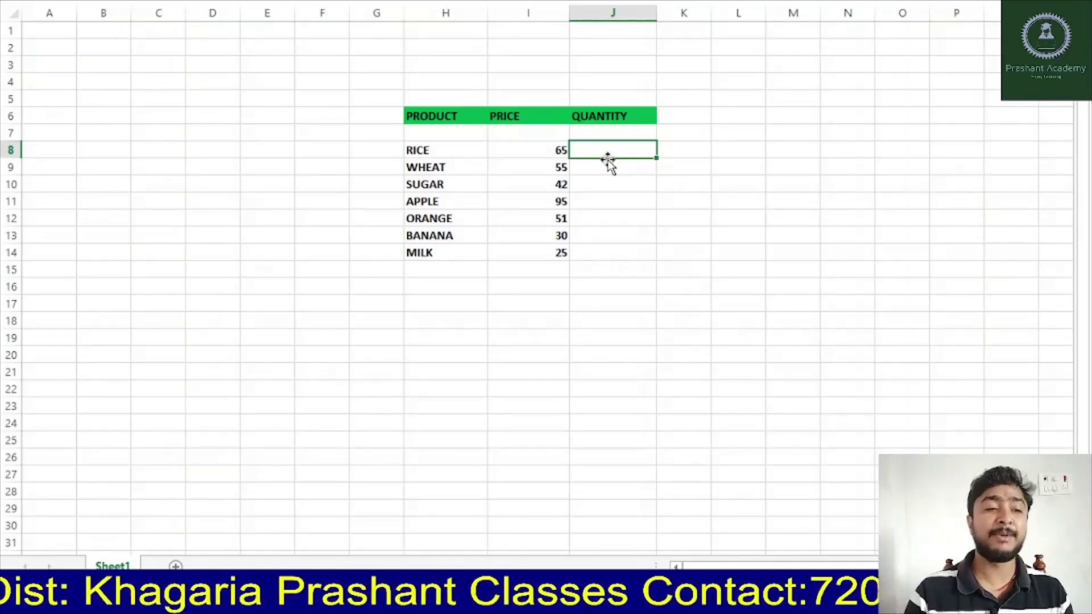
pyautogui.write('2')
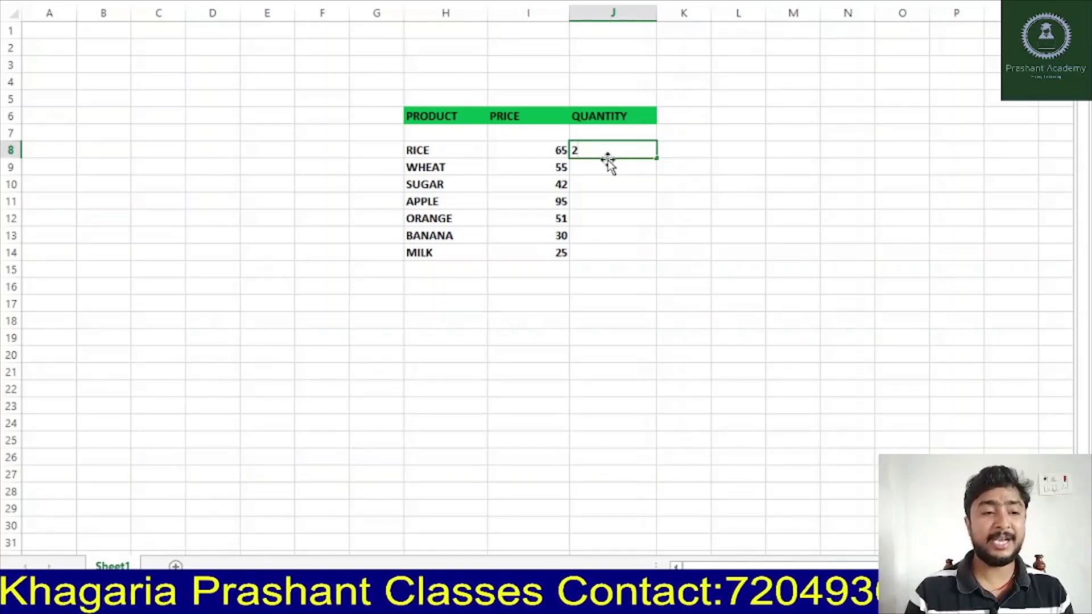
pyautogui.write('Kg')
pyautogui.press('Return')
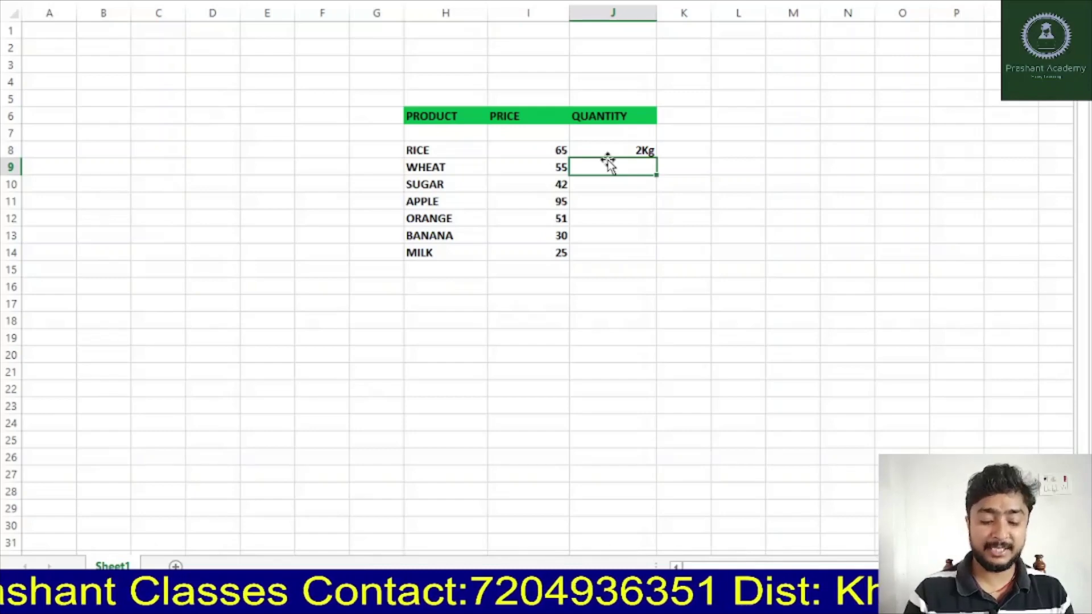
pyautogui.write('5Kg')
pyautogui.press('Return')
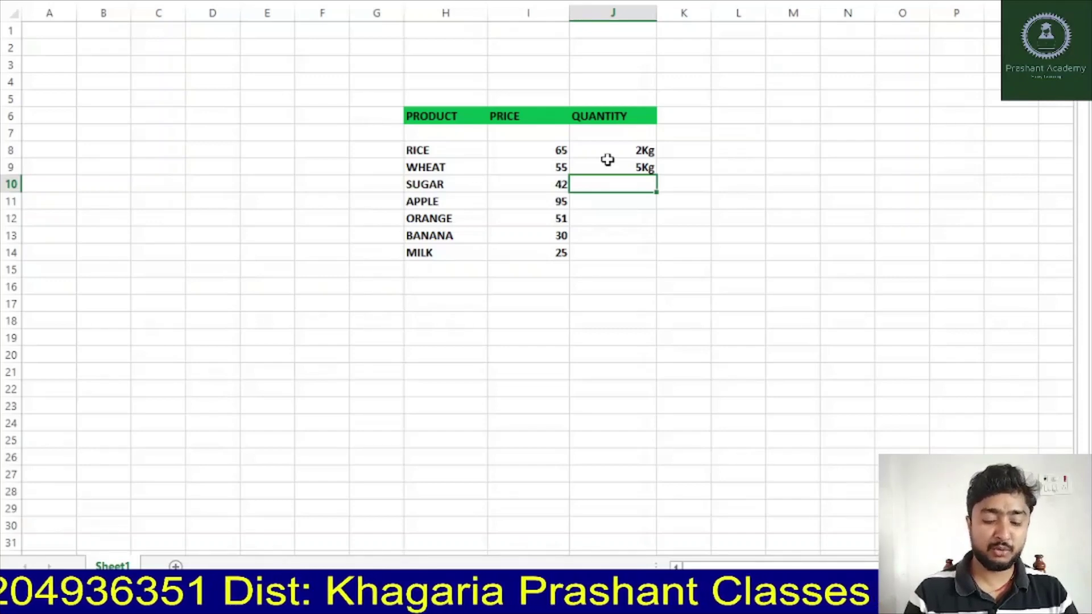
pyautogui.write('2Kg')
pyautogui.press('Return')
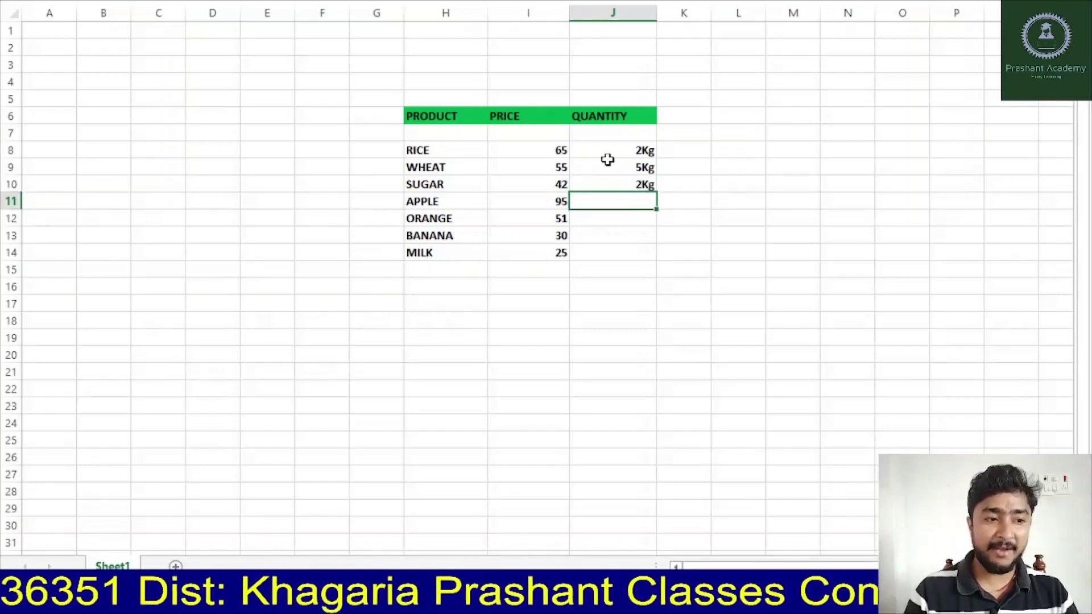
# Step: Enter 4Kg, 1Kg, 2Kg and 25Kg for APPLE, ORANGE, BANANA and MILK
pyautogui.write('4Kg')
pyautogui.press('Return')
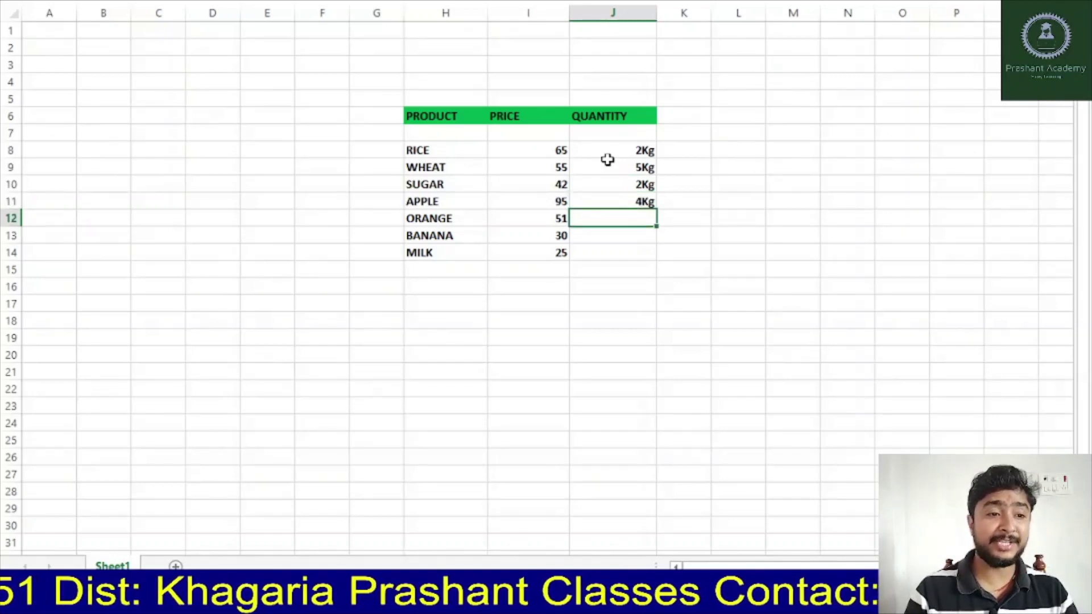
pyautogui.write('1Kg')
pyautogui.press('Return')
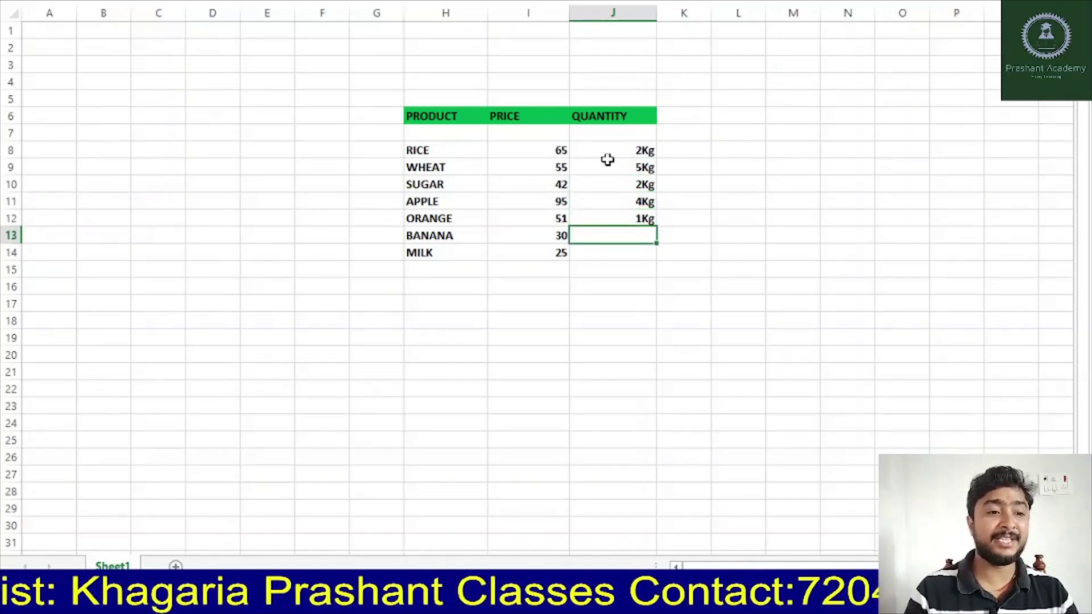
pyautogui.write('2Kg')
pyautogui.press('Return')
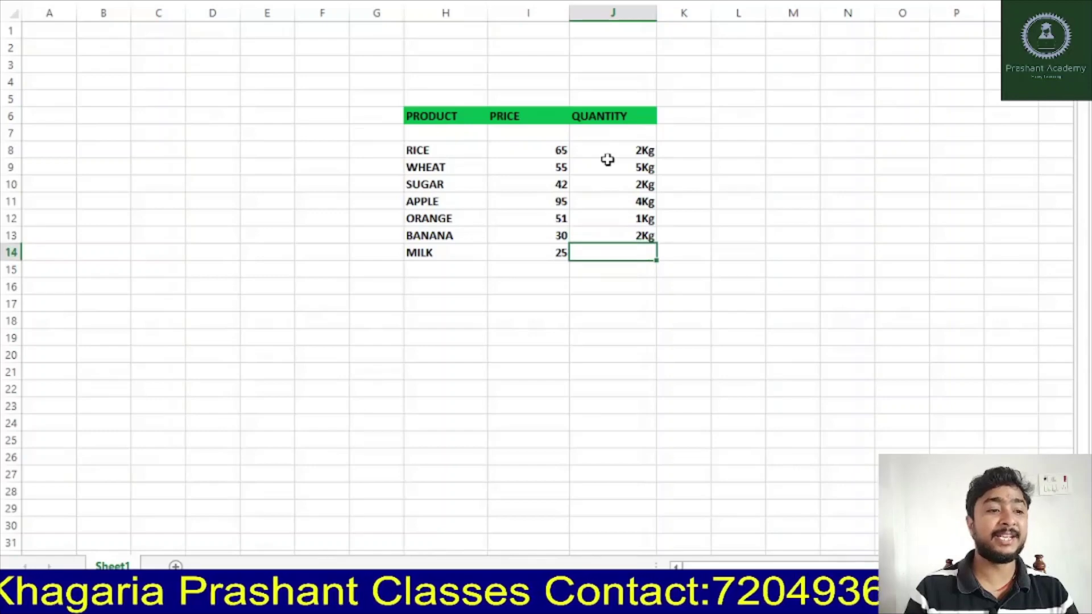
pyautogui.write('25Kg')
pyautogui.press('Return')
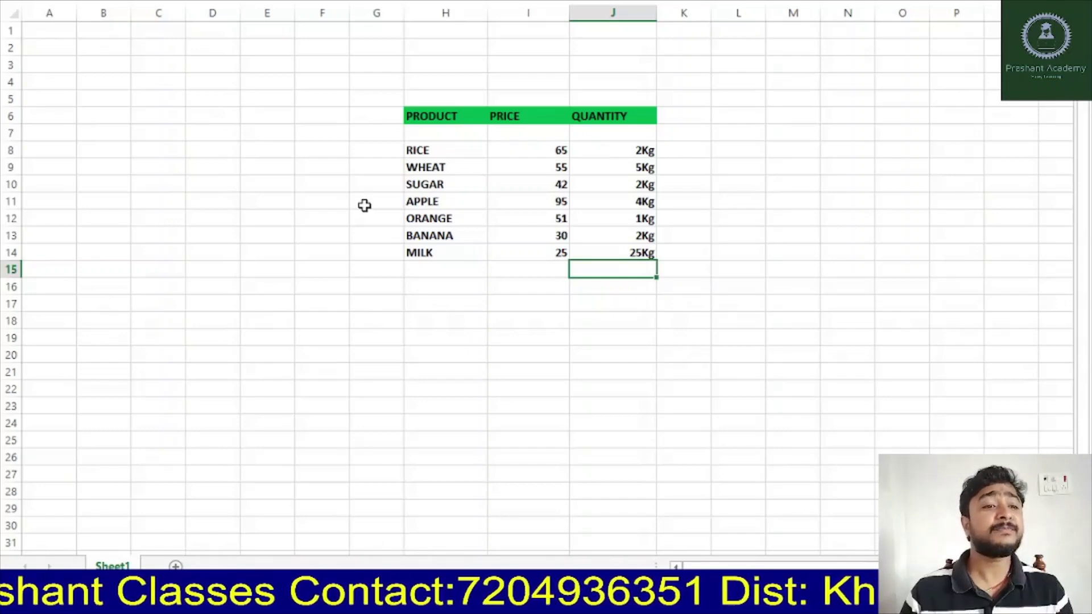
pyautogui.moveTo(605, 152); pyautogui.dragTo(628, 252)
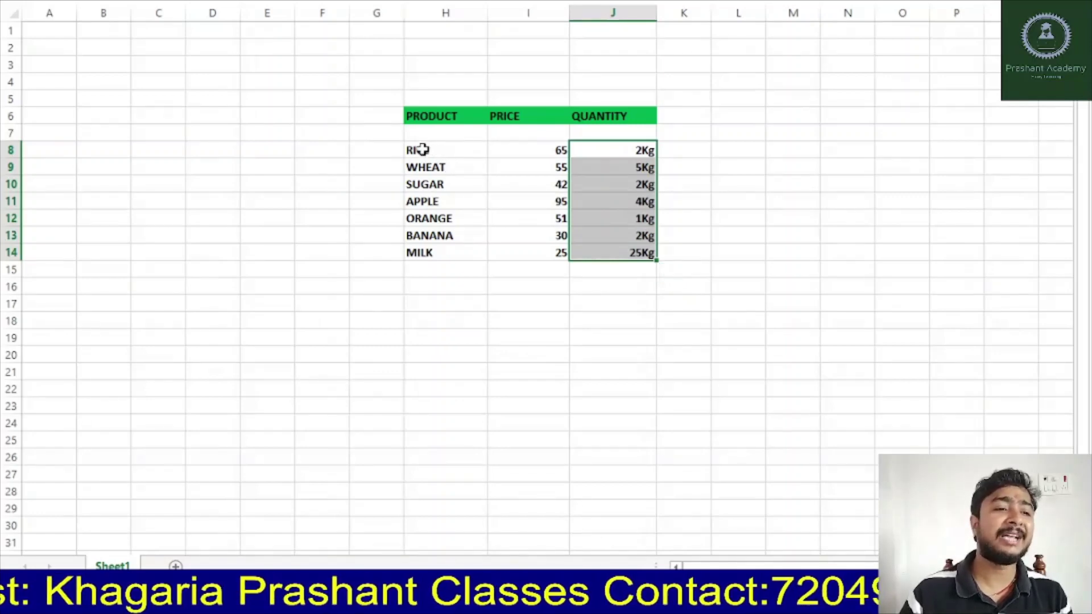
# Step: Apply a Light Blue fill to the data range H8:J14
pyautogui.moveTo(409, 150)
pyautogui.mouseDown()
pyautogui.moveTo(543, 223)
pyautogui.moveTo(639, 251)
pyautogui.mouseUp()
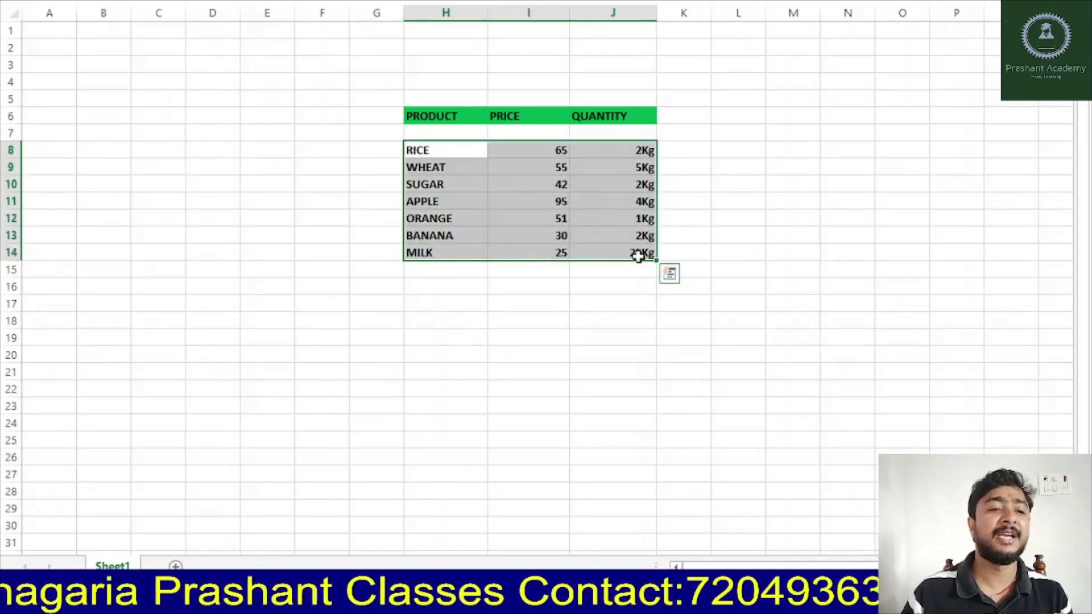
pyautogui.rightClick(620, 222)
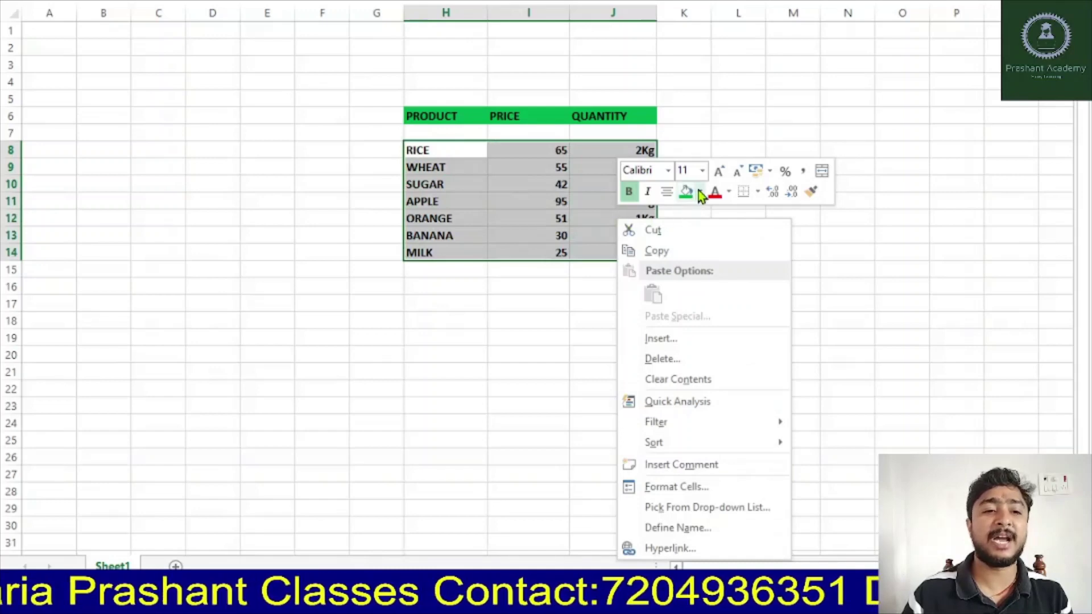
pyautogui.click(699, 191)
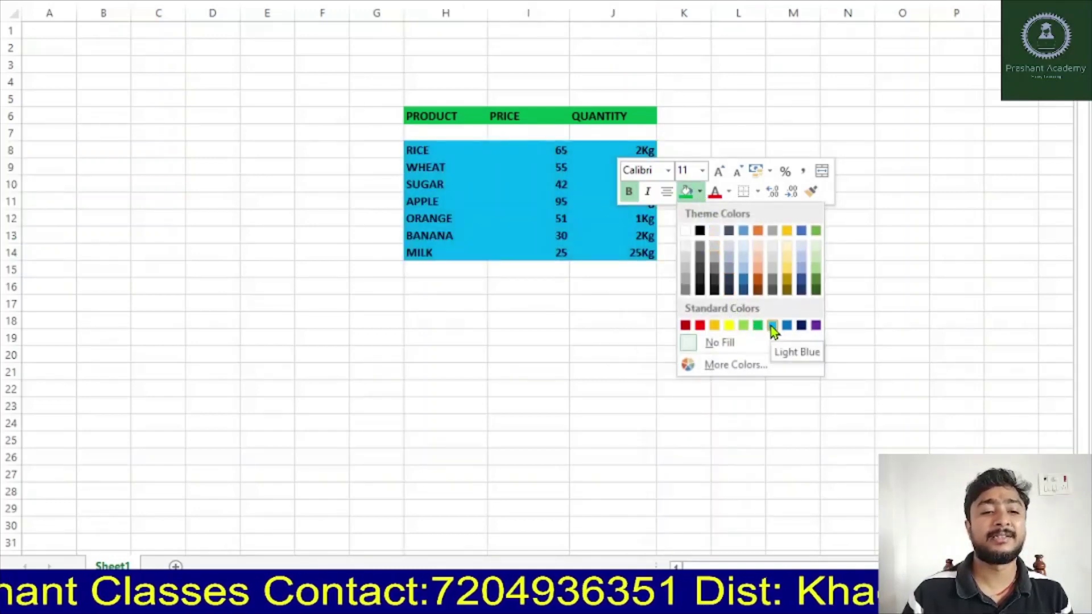
pyautogui.click(772, 328)
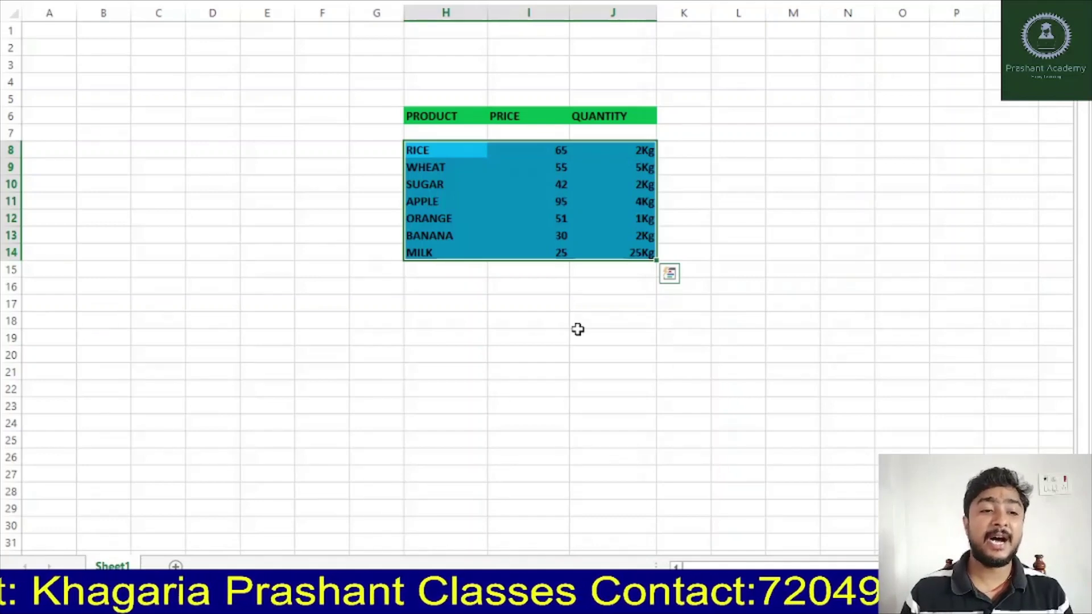
pyautogui.click(756, 293)
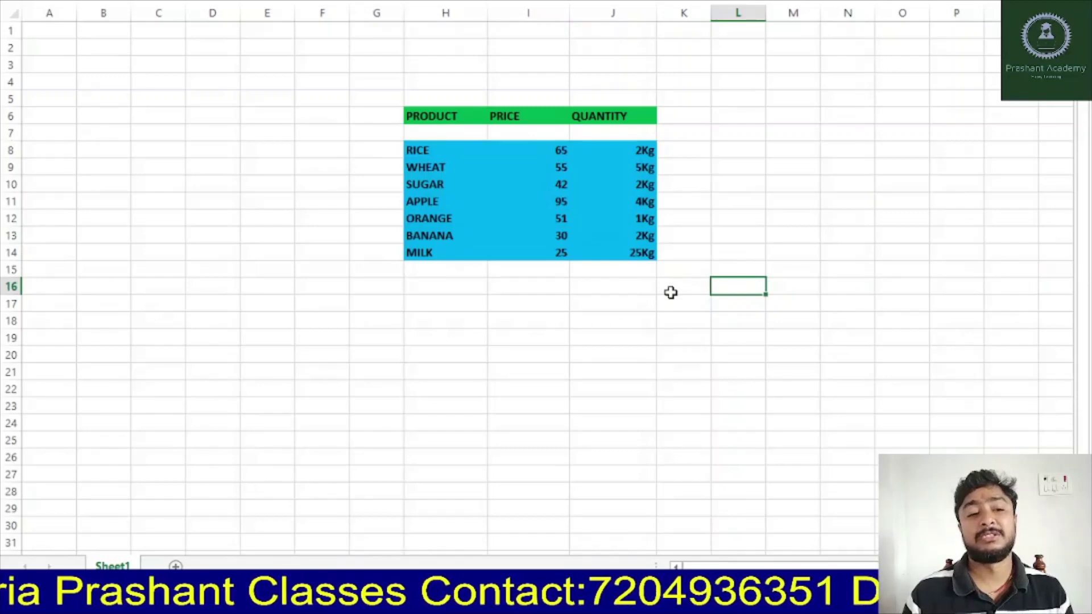